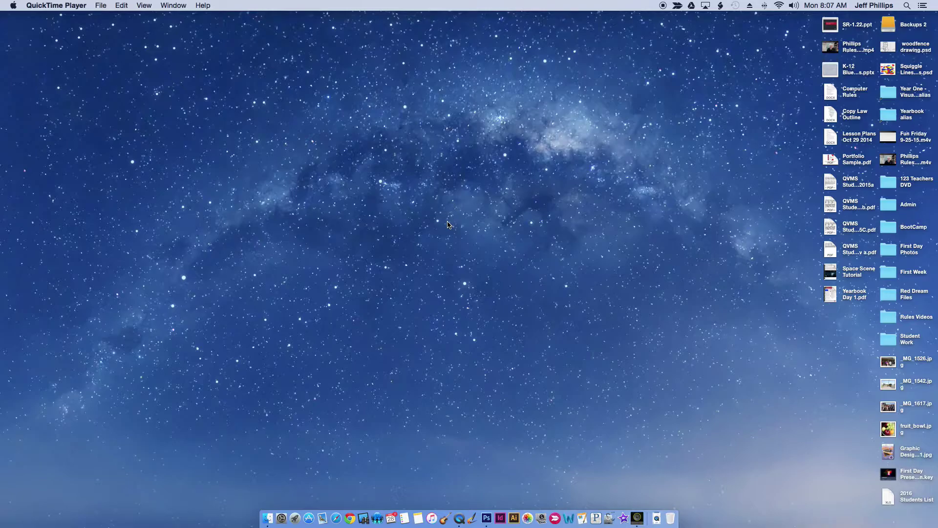
- Quick Look fruit_bowl.jpg on the desktop, then drag it onto Photoshop to open it
{"action": "left_click", "coordinate": [887, 435]}
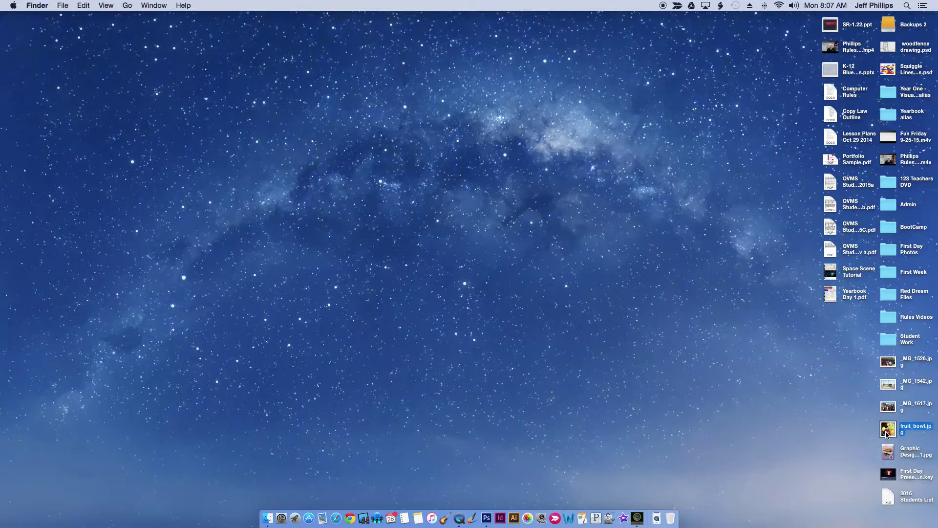
{"action": "key", "text": "space"}
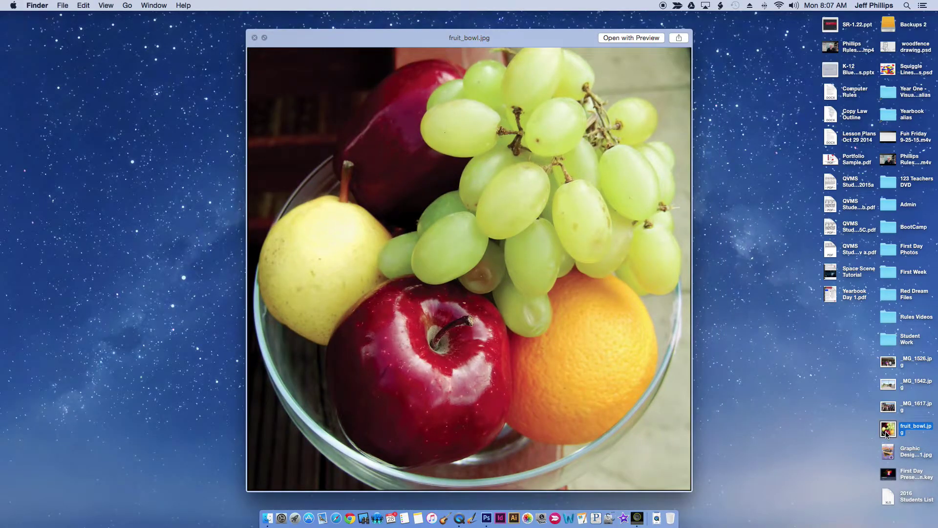
{"action": "key", "text": "space"}
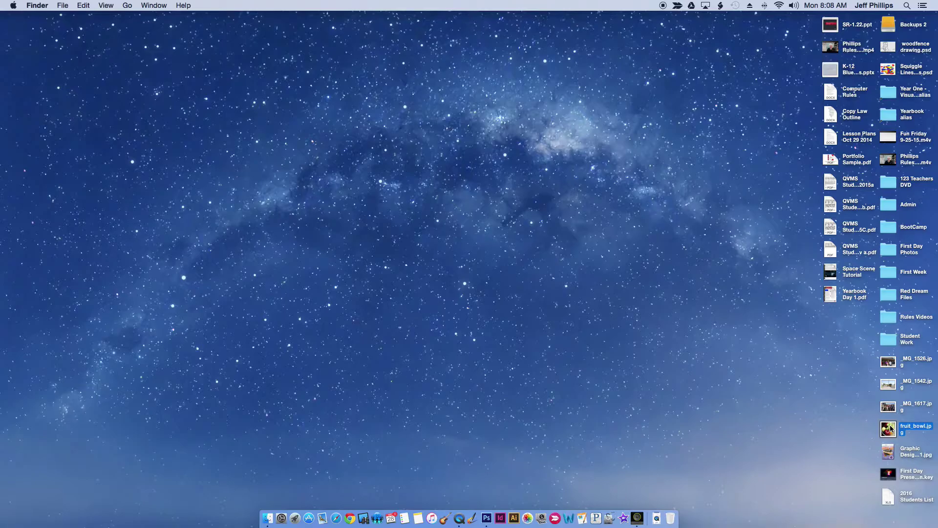
{"action": "left_click_drag", "start_coordinate": [890, 428], "coordinate": [489, 520]}
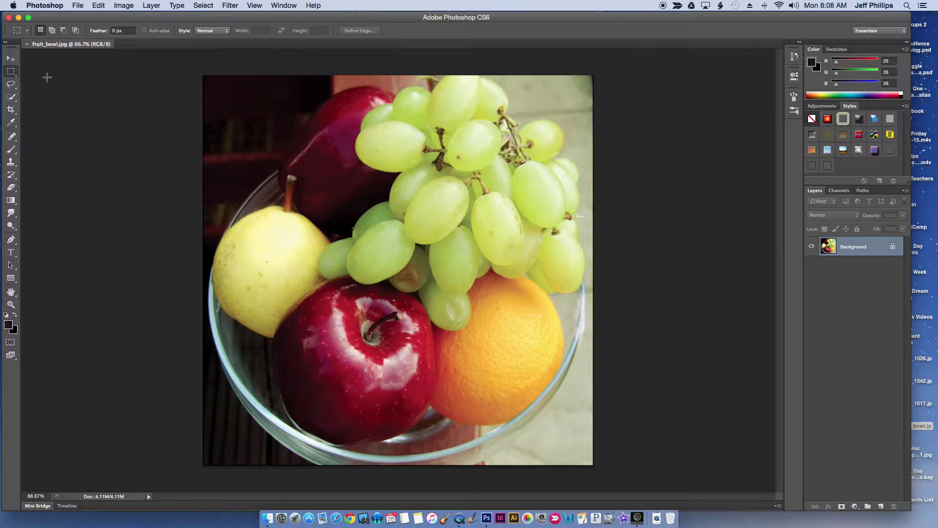
{"action": "left_click", "coordinate": [10, 59]}
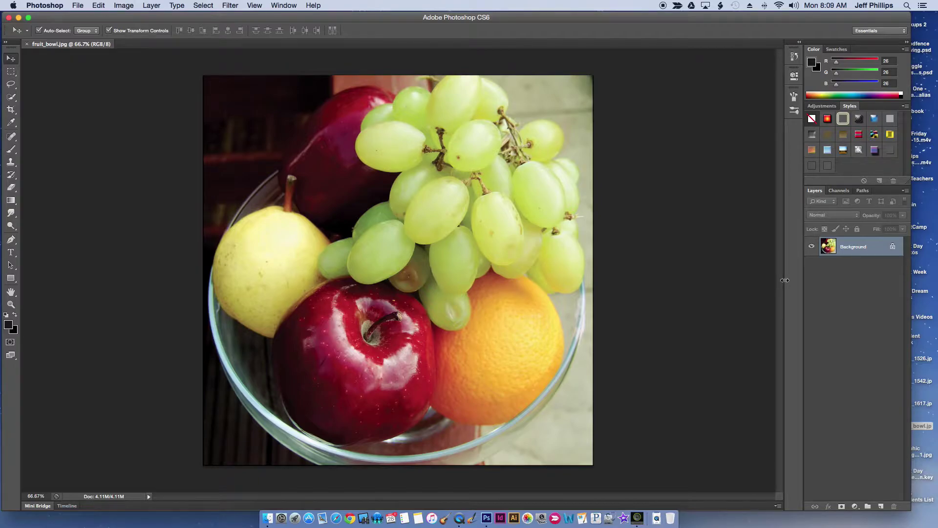
- Create a new blank layer named 'Paper' through Layer > New > Layer
{"action": "left_click", "coordinate": [151, 5]}
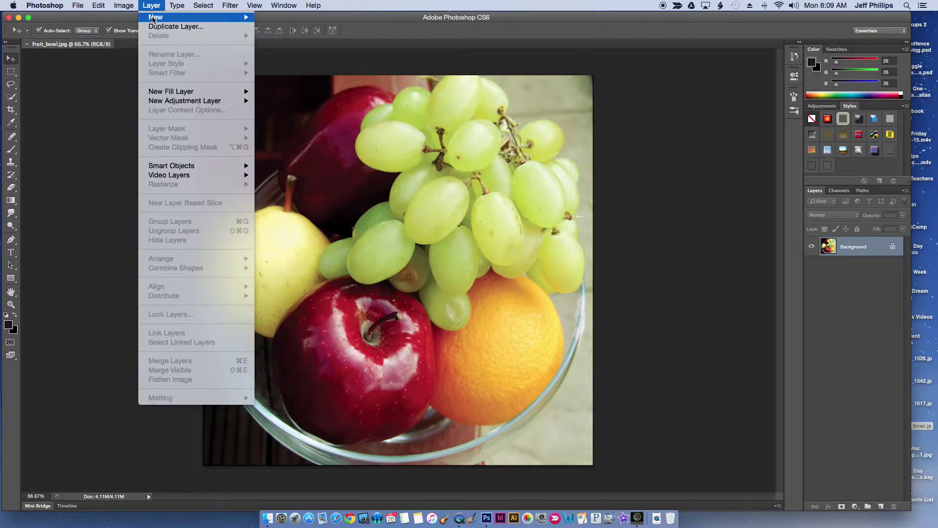
{"action": "mouse_move", "coordinate": [154, 17]}
{"action": "left_click", "coordinate": [276, 20]}
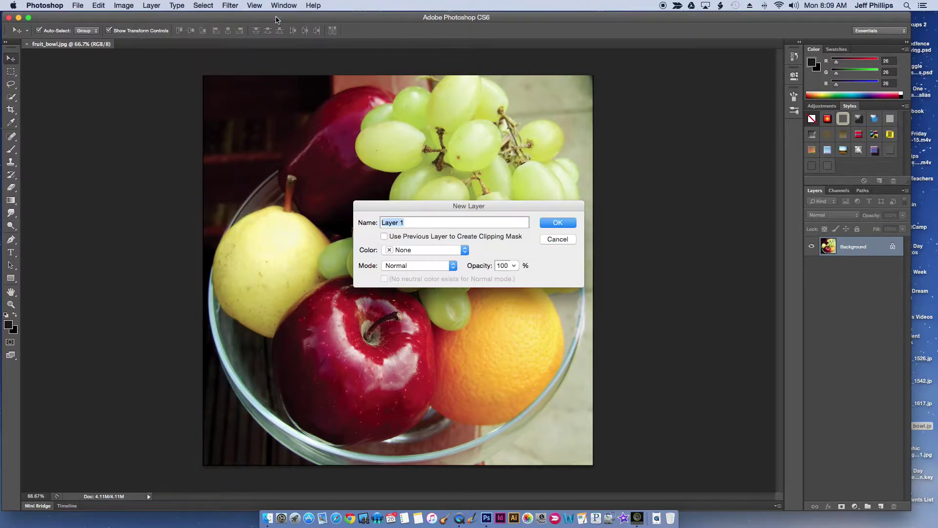
{"action": "type", "text": "Paper"}
{"action": "left_click", "coordinate": [549, 225]}
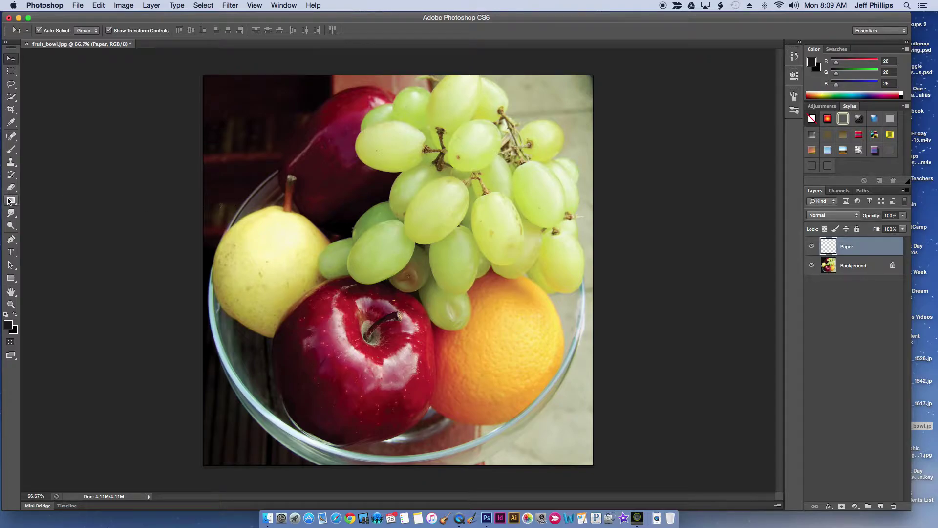
- Fill the Paper layer with light grey #ebebeb using the Paint Bucket
{"action": "left_click", "coordinate": [10, 201]}
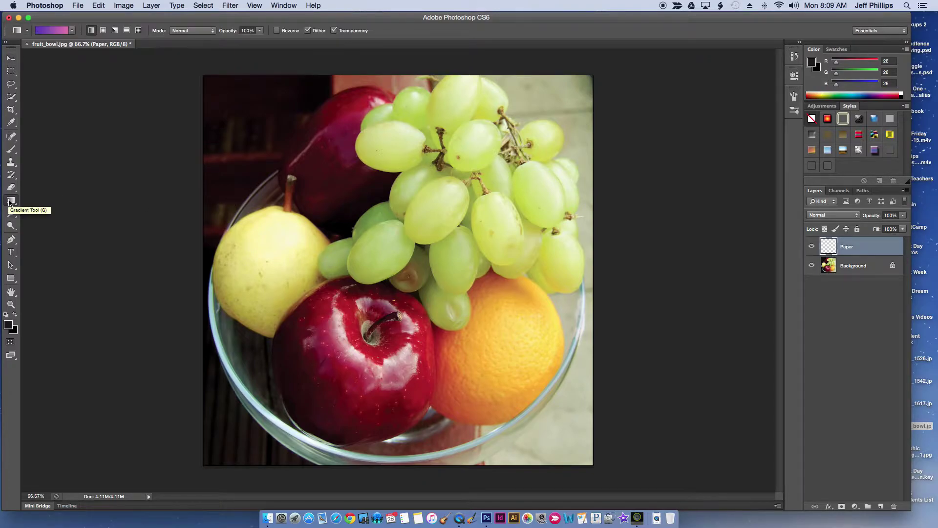
{"action": "left_click", "coordinate": [10, 201]}
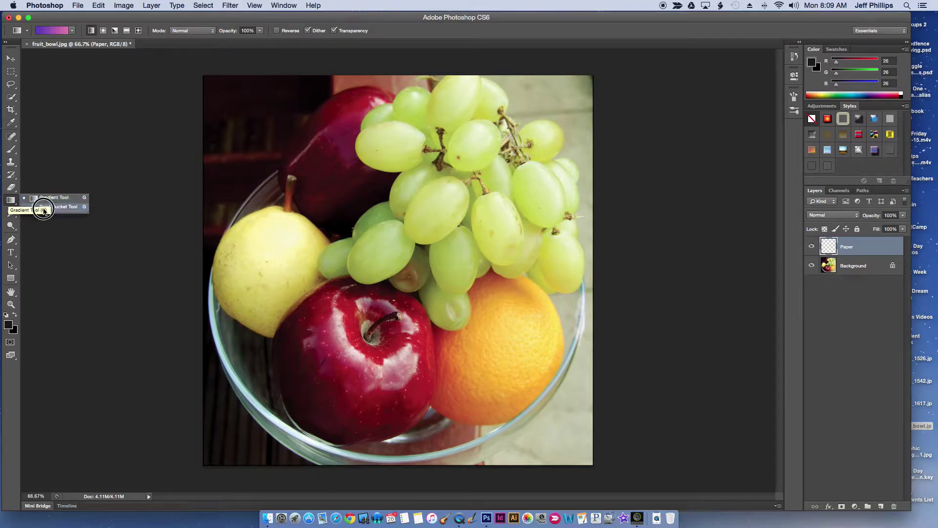
{"action": "left_click", "coordinate": [68, 207]}
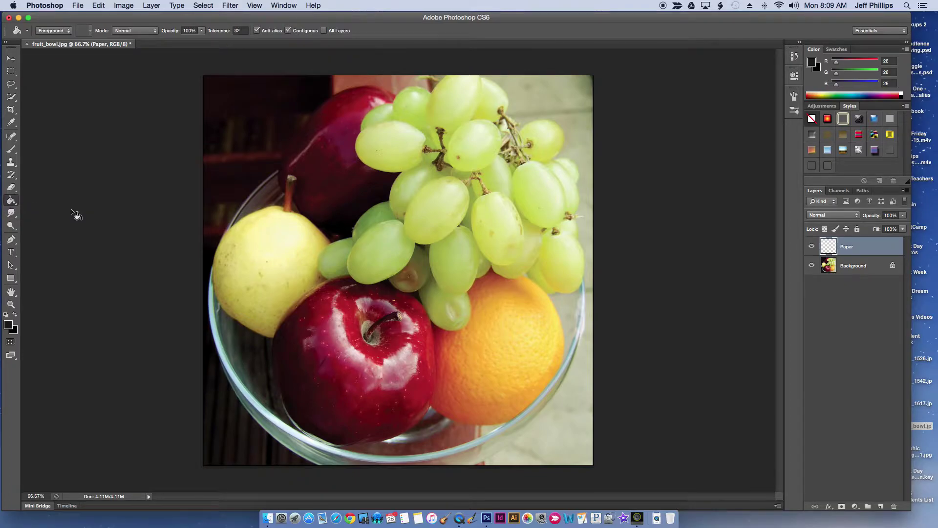
{"action": "left_click", "coordinate": [813, 64]}
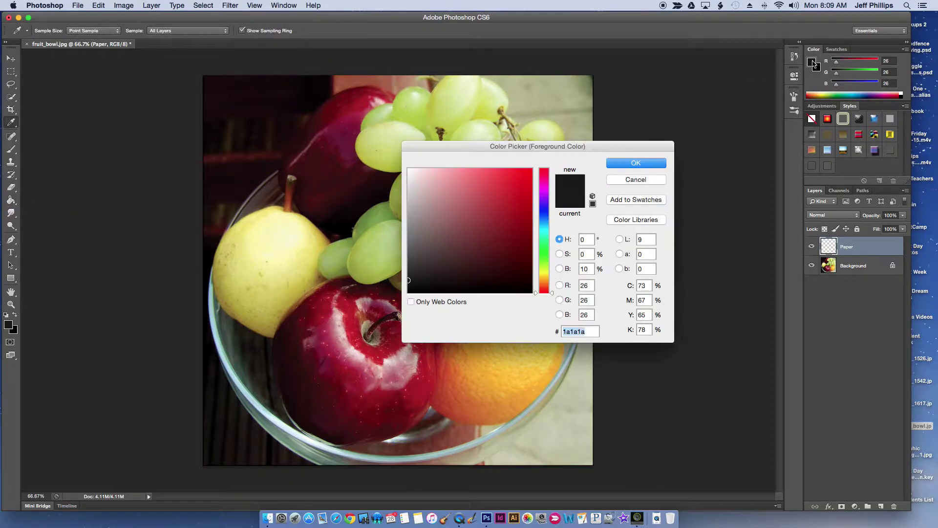
{"action": "left_click", "coordinate": [426, 213]}
{"action": "left_click_drag", "start_coordinate": [430, 219], "coordinate": [409, 178]}
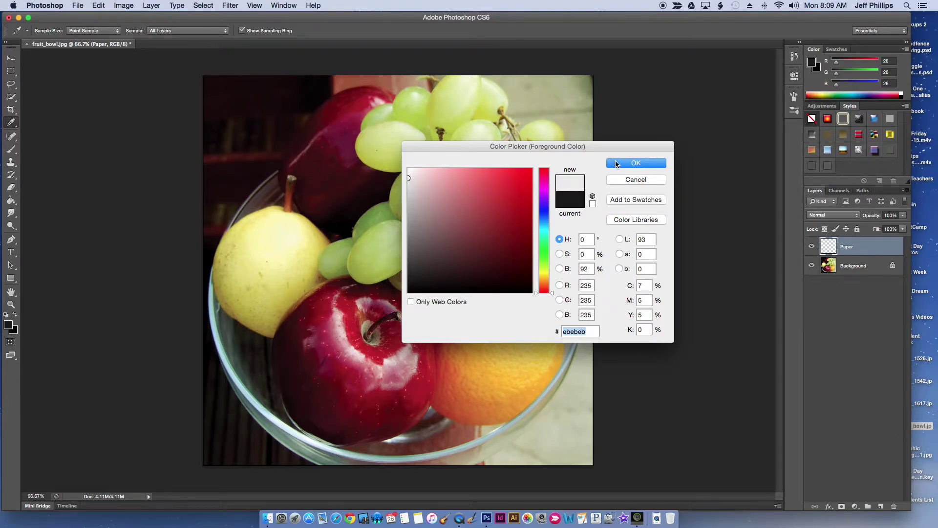
{"action": "left_click", "coordinate": [631, 164]}
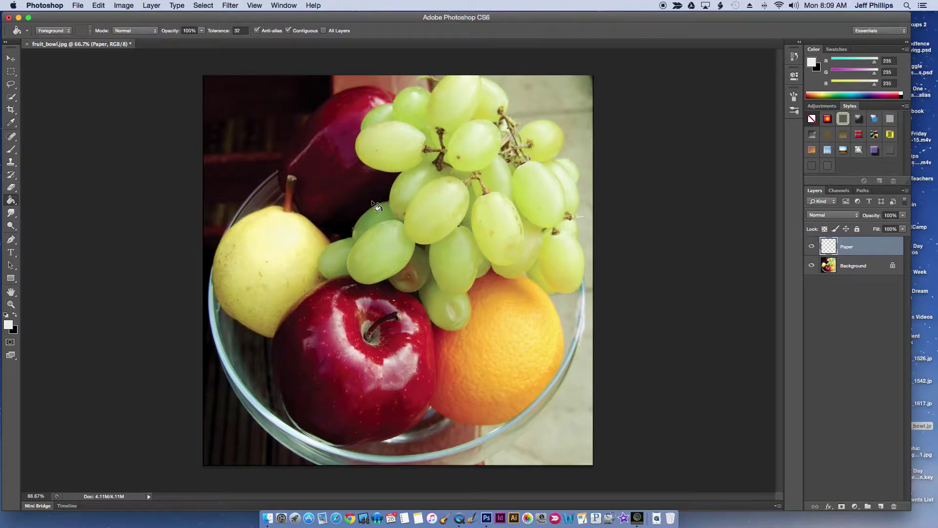
{"action": "left_click", "coordinate": [372, 203]}
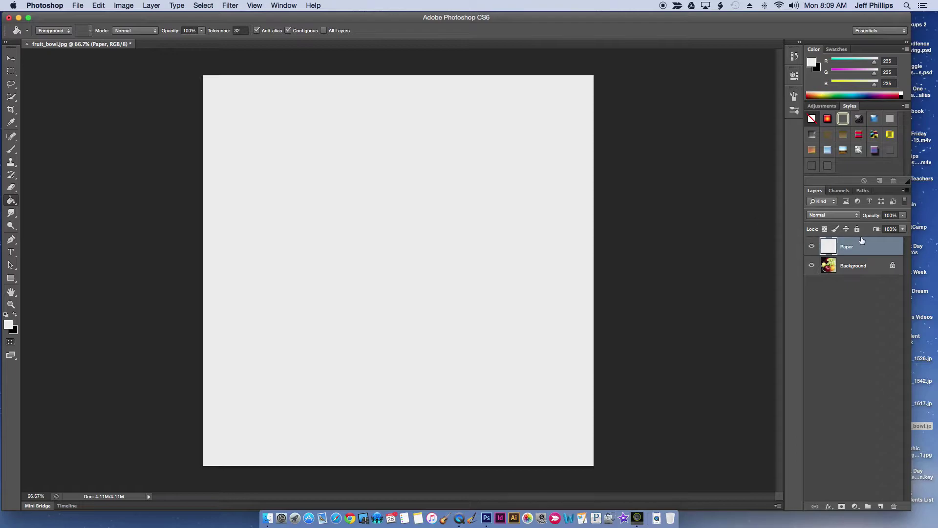
- Lower the Paper layer's opacity to about 34%
{"action": "left_click", "coordinate": [883, 249]}
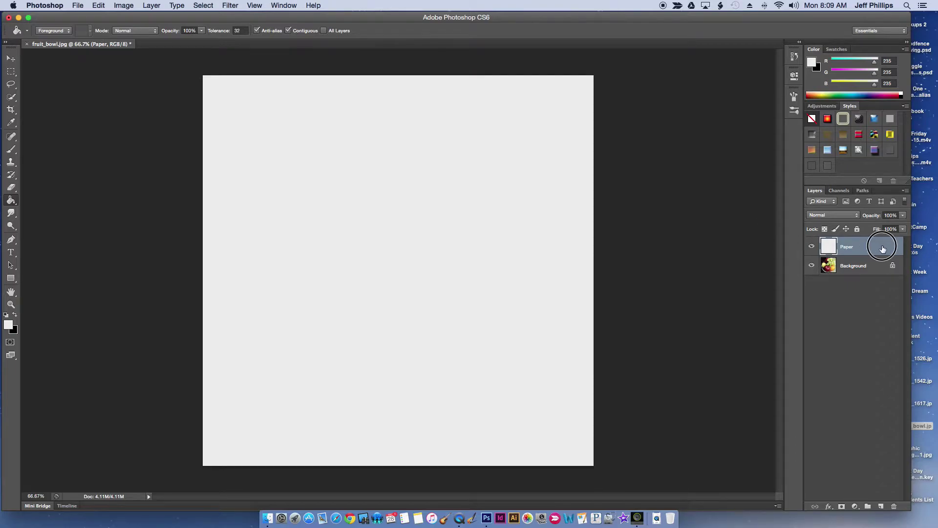
{"action": "left_click", "coordinate": [903, 229]}
{"action": "left_click_drag", "start_coordinate": [907, 228], "coordinate": [873, 230]}
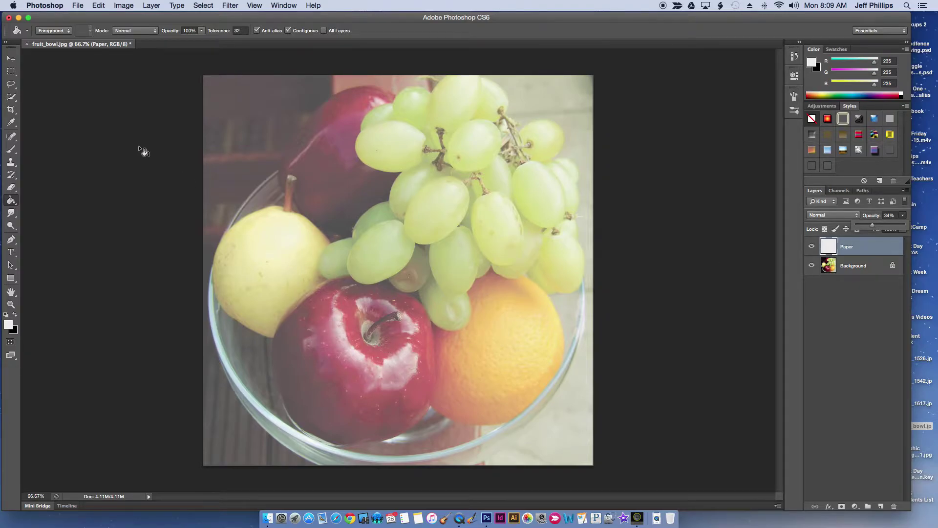
- Create a new blank layer named 'Apple' through Layer > New > Layer
{"action": "left_click", "coordinate": [156, 5]}
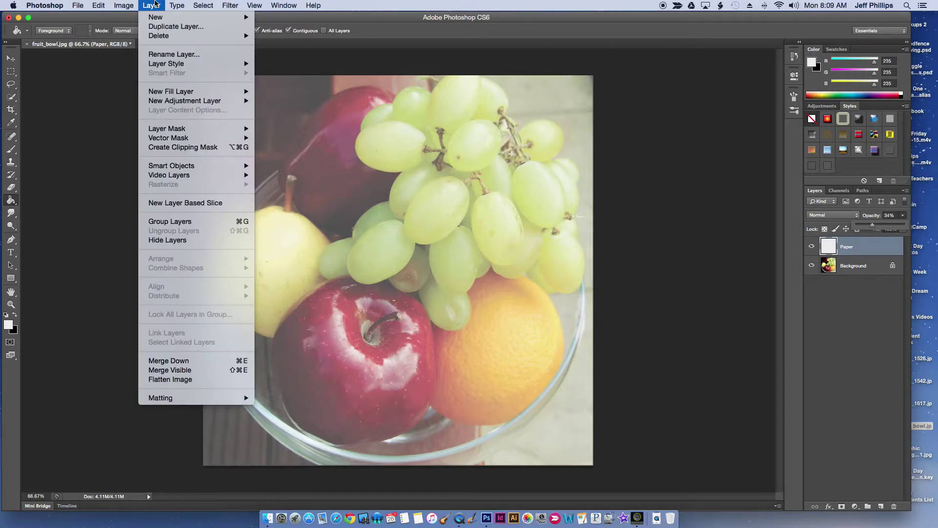
{"action": "mouse_move", "coordinate": [155, 16]}
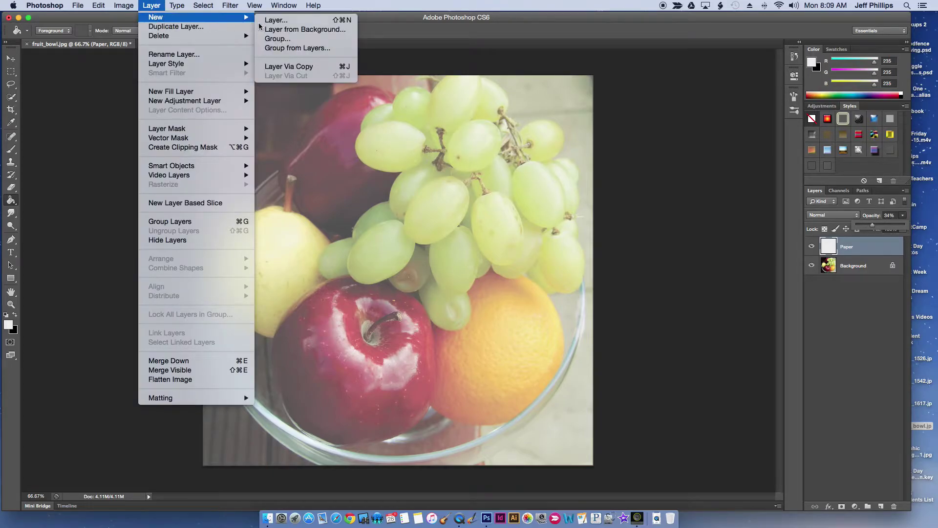
{"action": "left_click", "coordinate": [272, 23]}
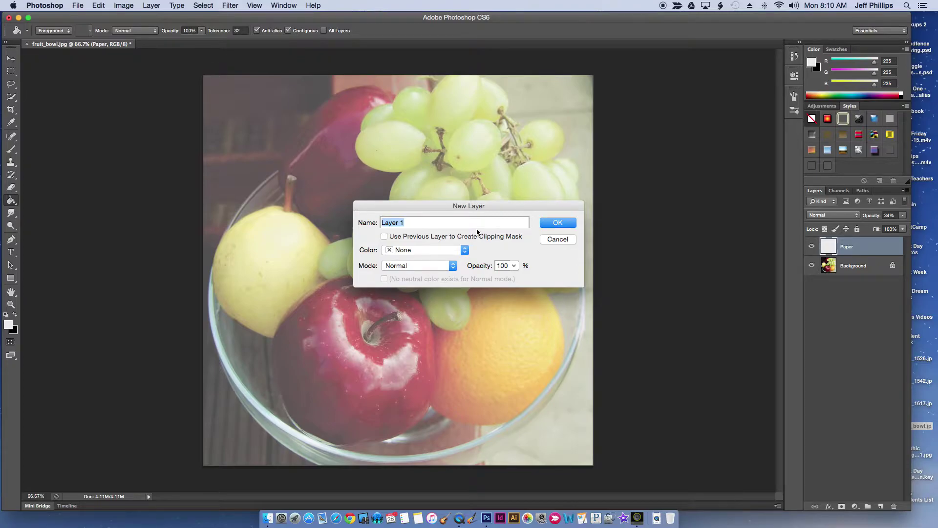
{"action": "type", "text": "Apple"}
{"action": "left_click", "coordinate": [564, 223]}
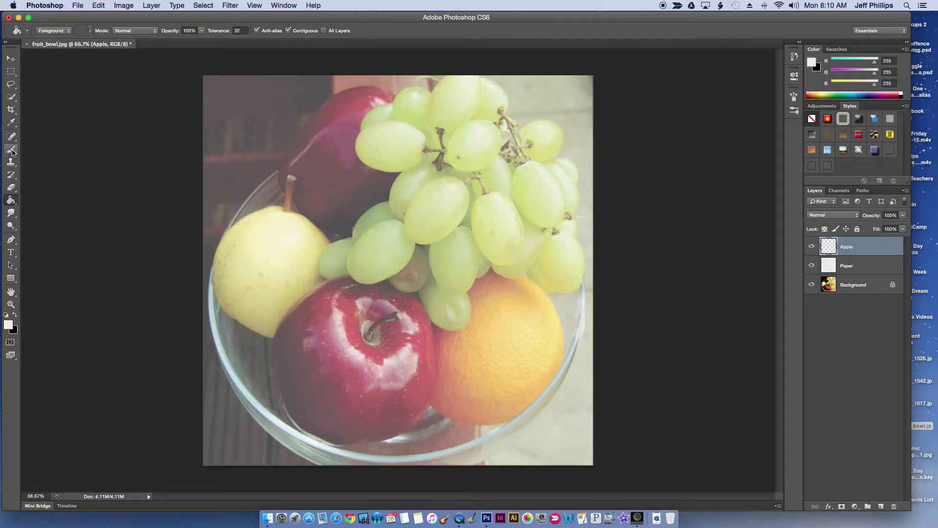
- Choose the Brush tool and replace the brush presets with the Wet Media Brushes set
{"action": "left_click", "coordinate": [12, 150]}
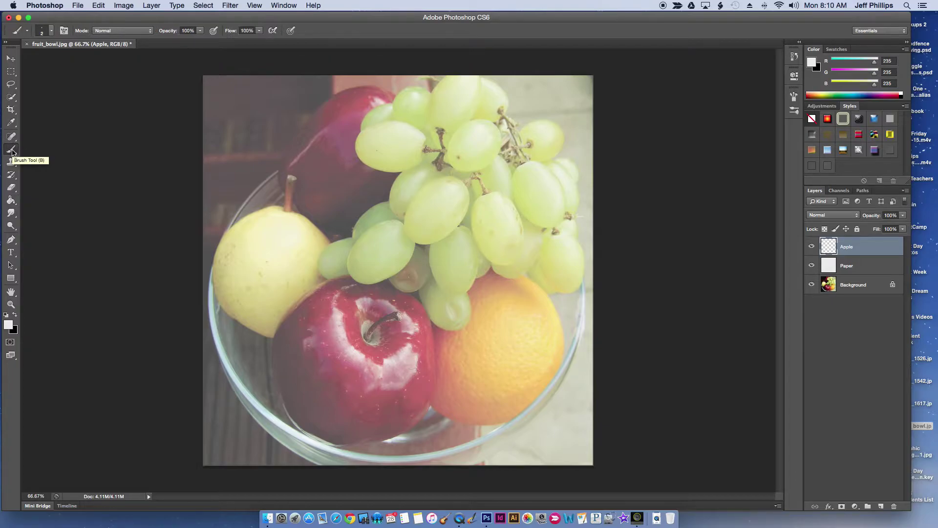
{"action": "left_click", "coordinate": [52, 31]}
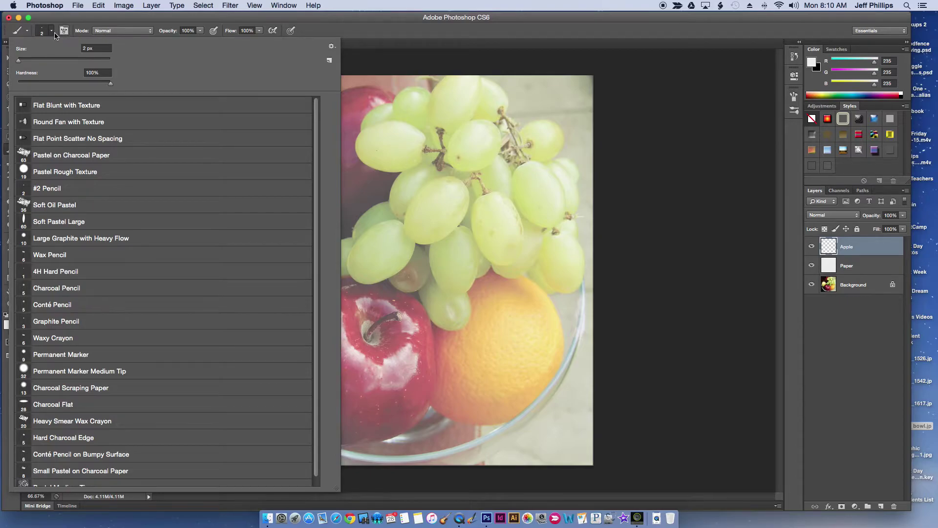
{"action": "left_click", "coordinate": [332, 47]}
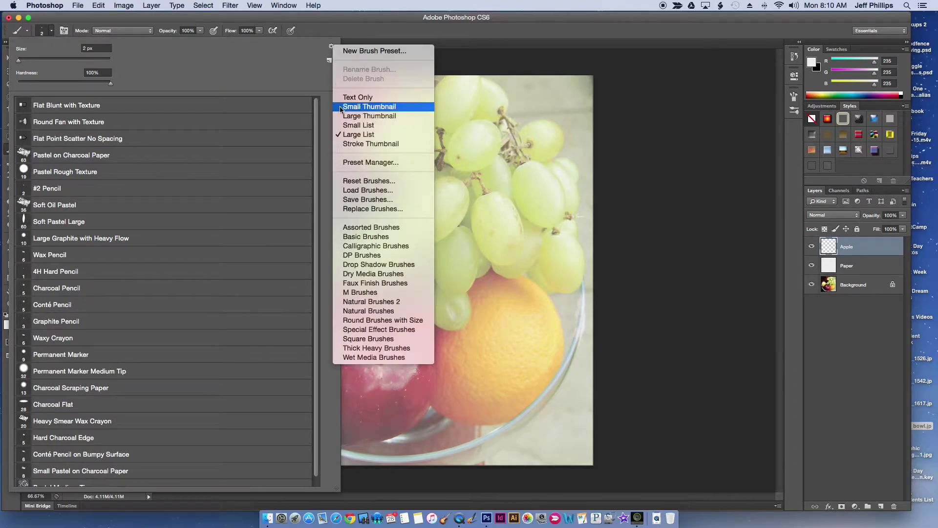
{"action": "left_click", "coordinate": [368, 357]}
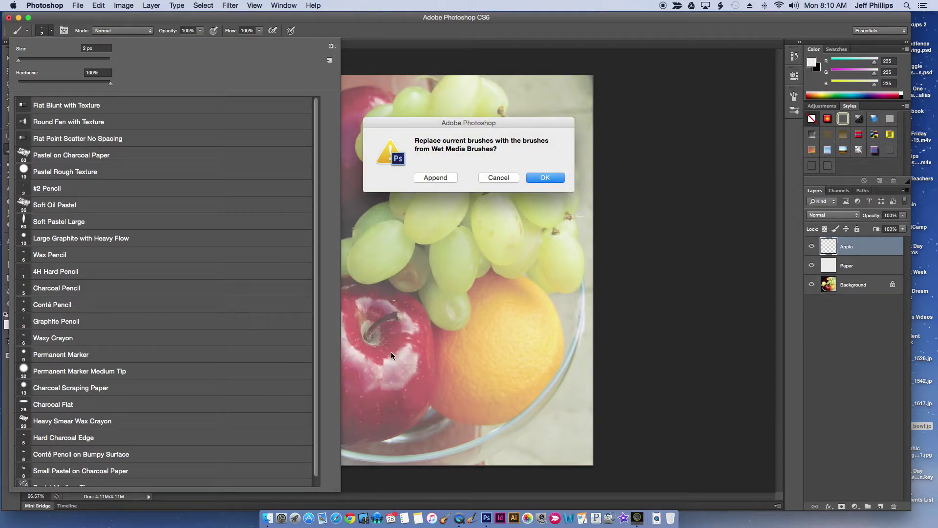
{"action": "left_click", "coordinate": [533, 177]}
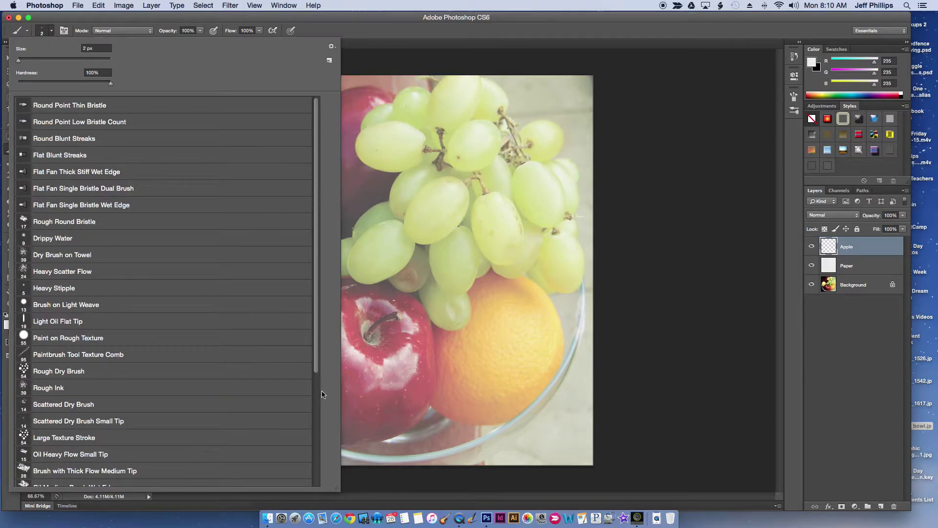
{"action": "mouse_move", "coordinate": [337, 488]}
{"action": "left_mouse_down"}
{"action": "mouse_move", "coordinate": [303, 520]}
{"action": "mouse_move", "coordinate": [241, 472]}
{"action": "mouse_move", "coordinate": [225, 473]}
{"action": "left_mouse_up"}
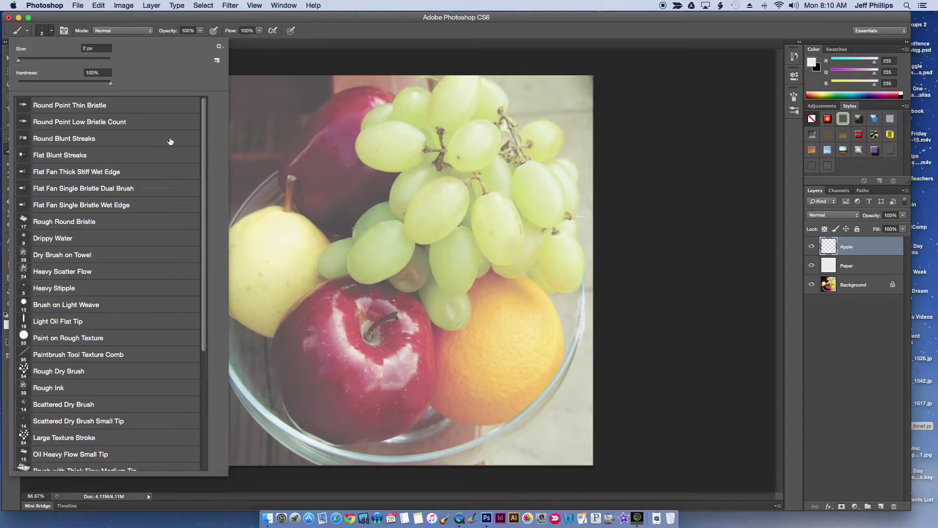
- Show the brush presets as stroke previews and try several bristle brushes
{"action": "left_click", "coordinate": [218, 47]}
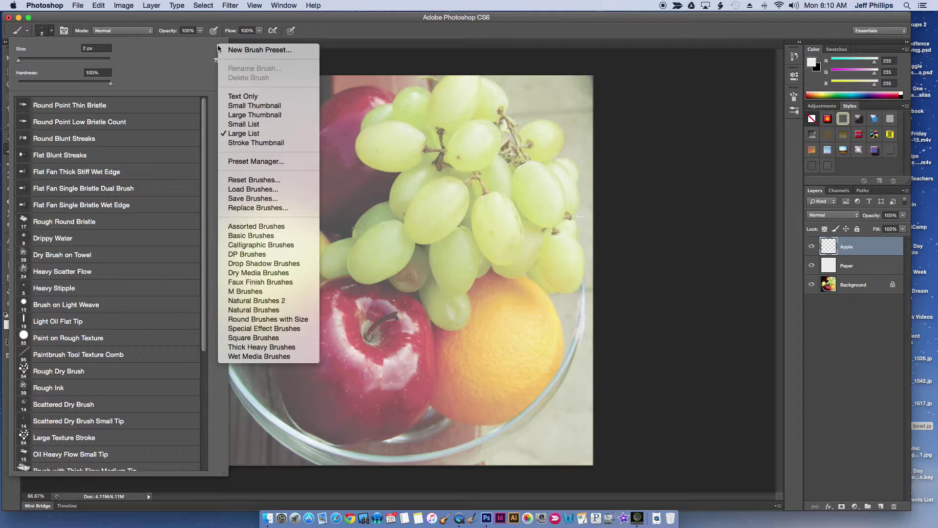
{"action": "left_click", "coordinate": [273, 144]}
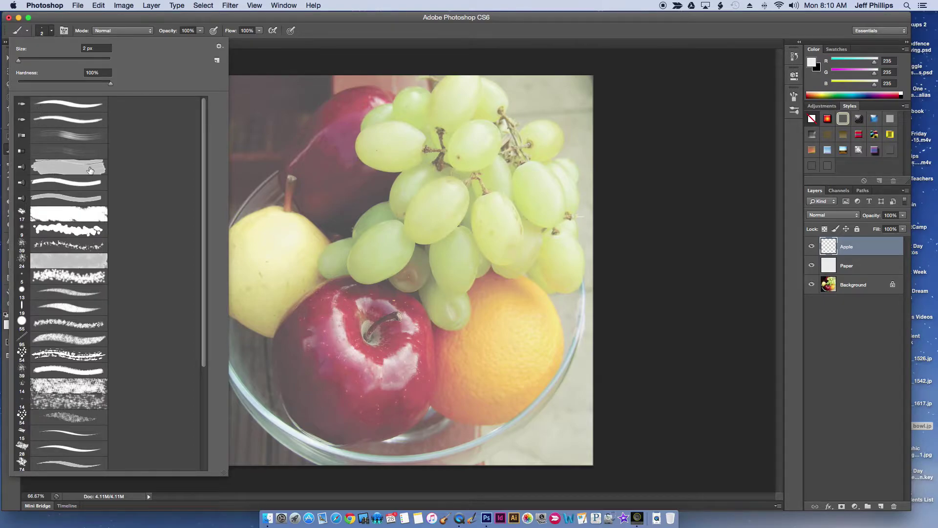
{"action": "left_click", "coordinate": [78, 120]}
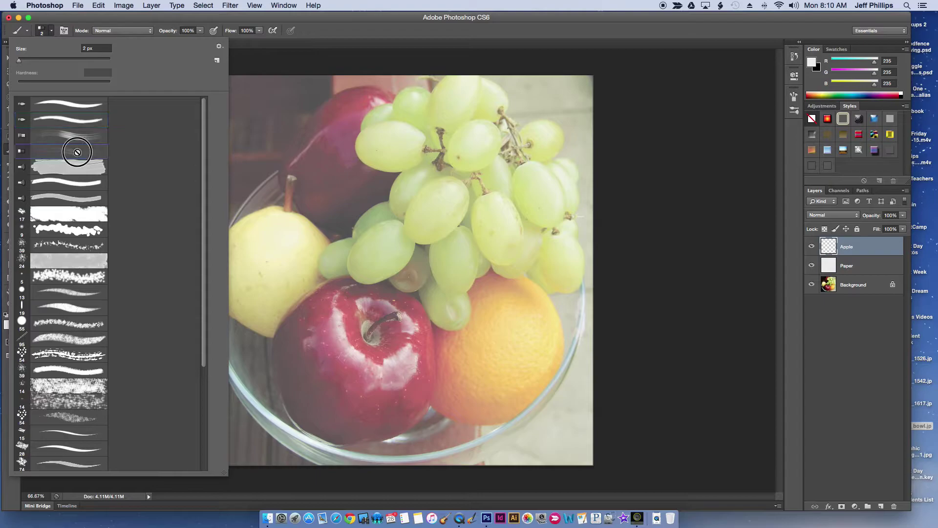
{"action": "left_click", "coordinate": [76, 165]}
{"action": "left_click", "coordinate": [73, 182]}
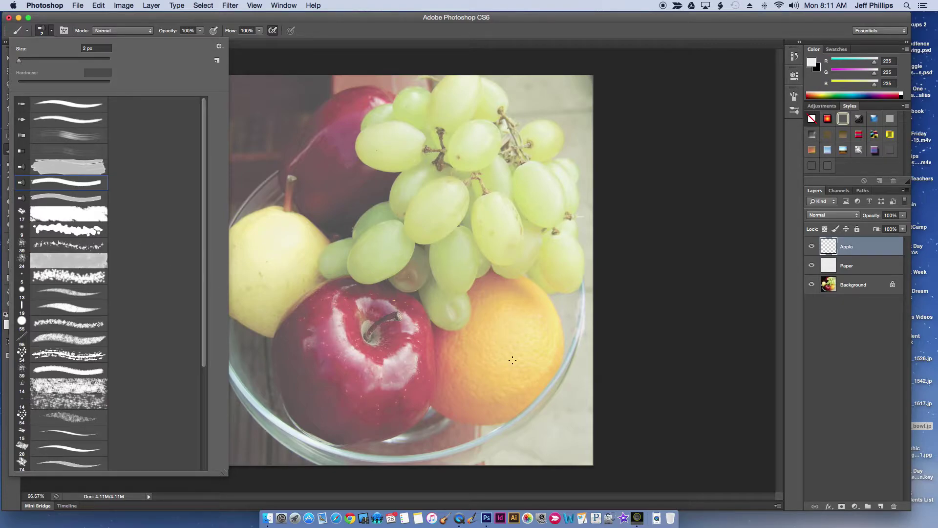
{"action": "left_click", "coordinate": [85, 232]}
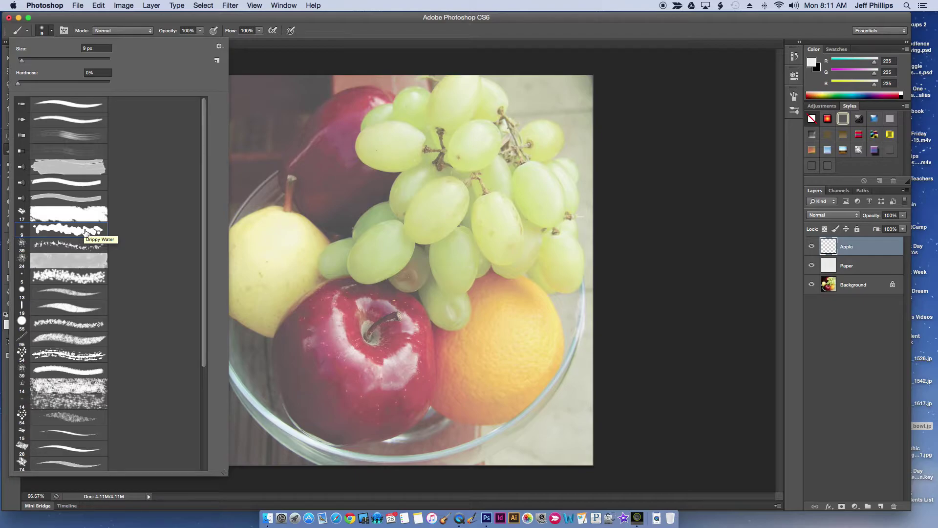
- Select the Flat Fan Thick Stiff Wet Edge brush and enlarge it to 25 px
{"action": "scroll", "coordinate": [85, 232], "scroll_direction": "down", "scroll_amount": 5}
{"action": "scroll", "coordinate": [85, 232], "scroll_direction": "up", "scroll_amount": 5}
{"action": "left_click", "coordinate": [62, 168]}
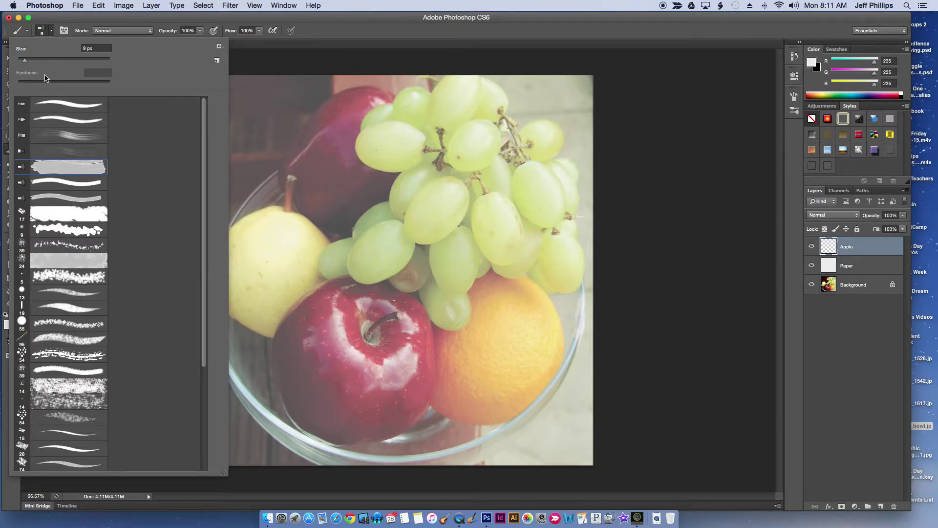
{"action": "left_click_drag", "start_coordinate": [25, 62], "coordinate": [37, 63]}
- Sample the apple's red from the photo and brighten the foreground colour to #b34954
{"action": "left_click", "coordinate": [326, 31]}
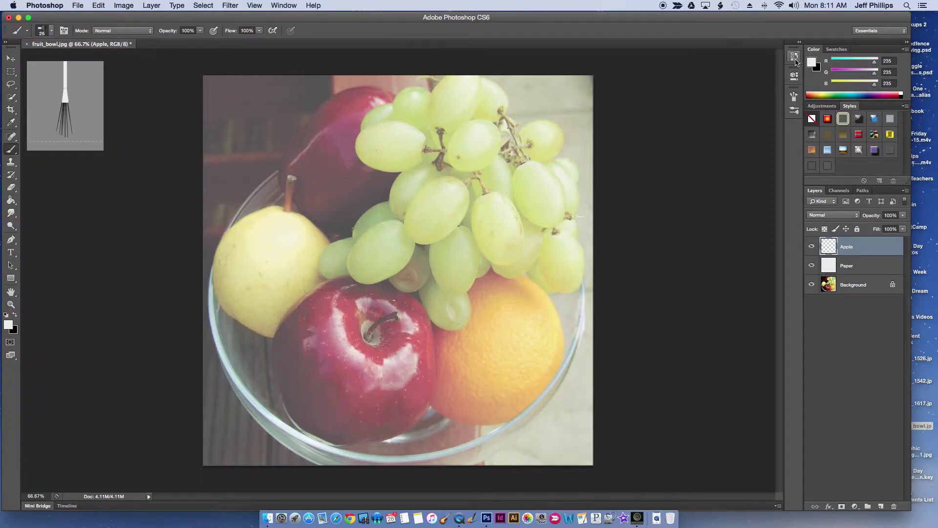
{"action": "left_click", "coordinate": [812, 64]}
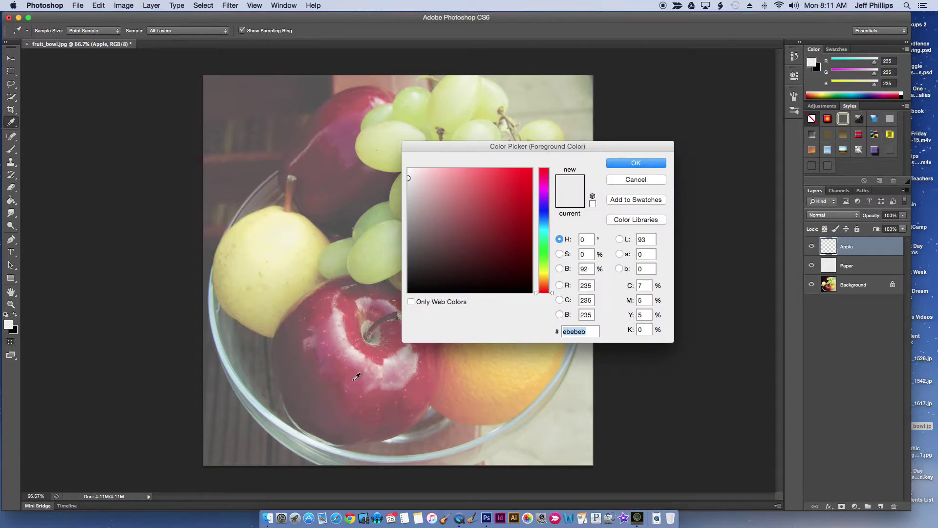
{"action": "left_click", "coordinate": [338, 394]}
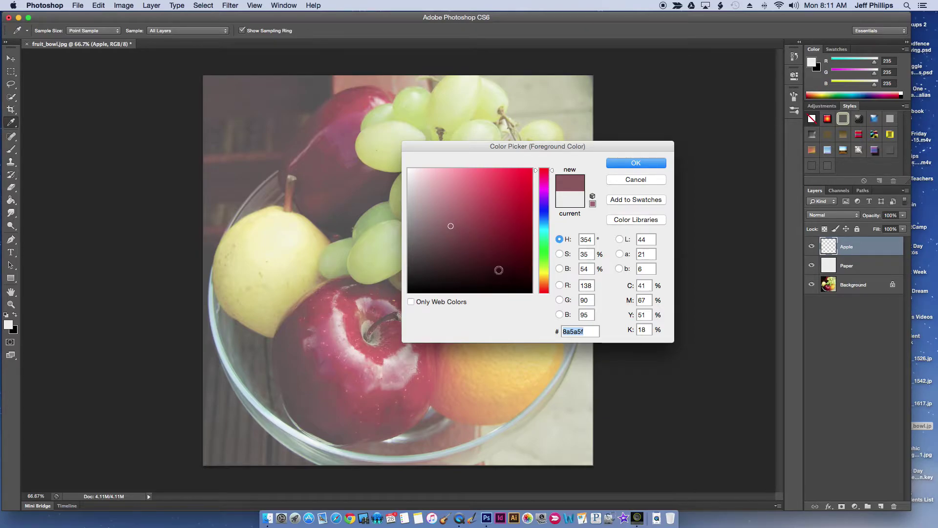
{"action": "left_click_drag", "start_coordinate": [452, 225], "coordinate": [481, 206]}
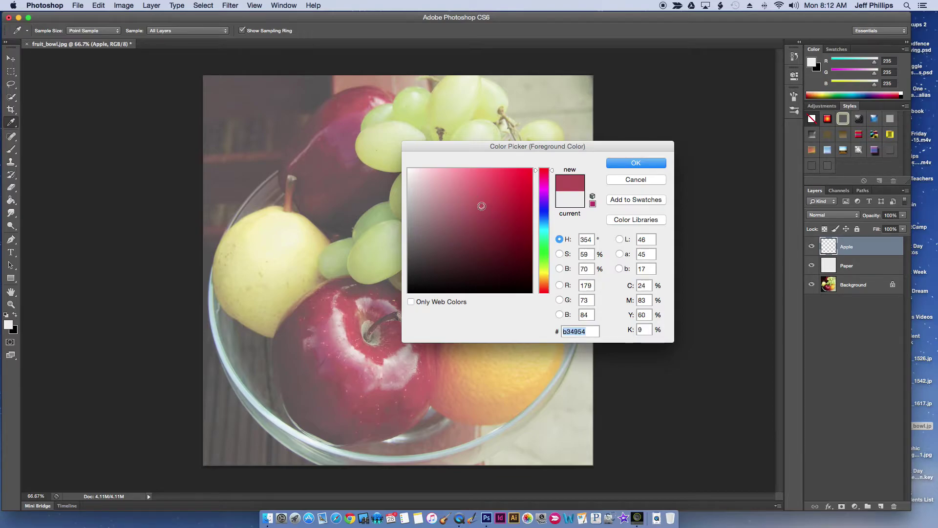
{"action": "left_click", "coordinate": [625, 165]}
{"action": "key", "text": "b"}
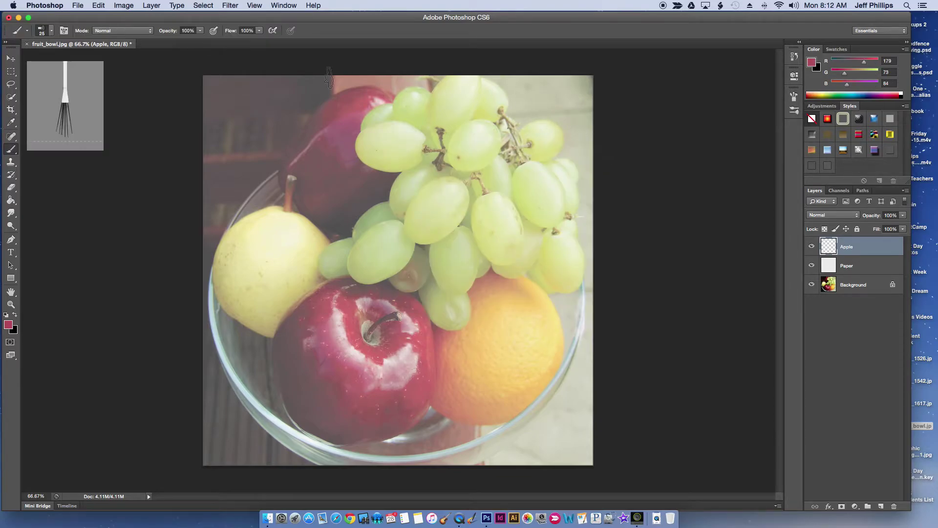
- Lower the brush opacity and paint red over the apple's lower-left part
{"action": "left_click", "coordinate": [201, 31]}
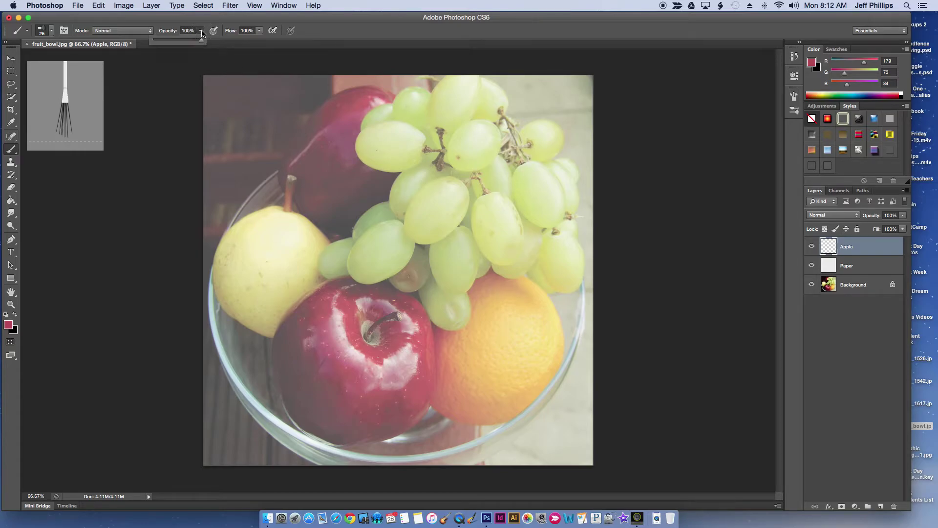
{"action": "left_click_drag", "start_coordinate": [201, 43], "coordinate": [183, 44]}
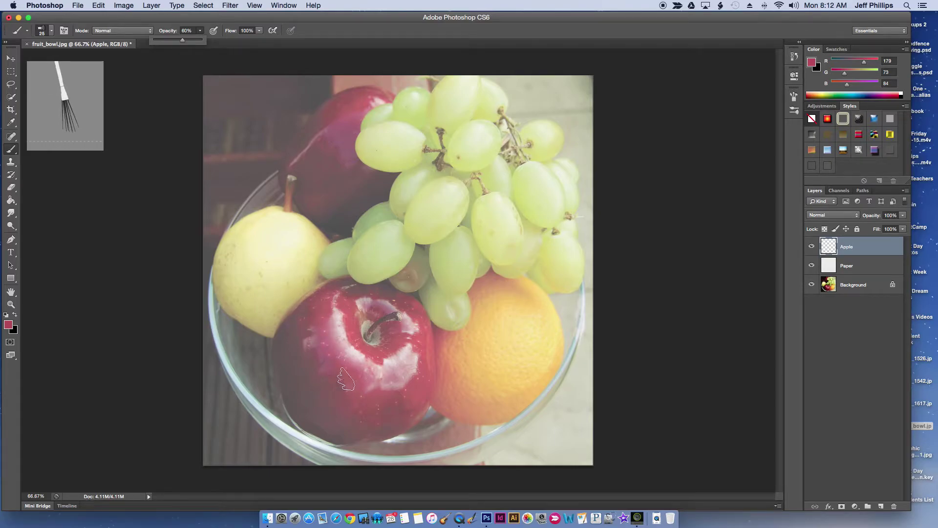
{"action": "left_click", "coordinate": [347, 377]}
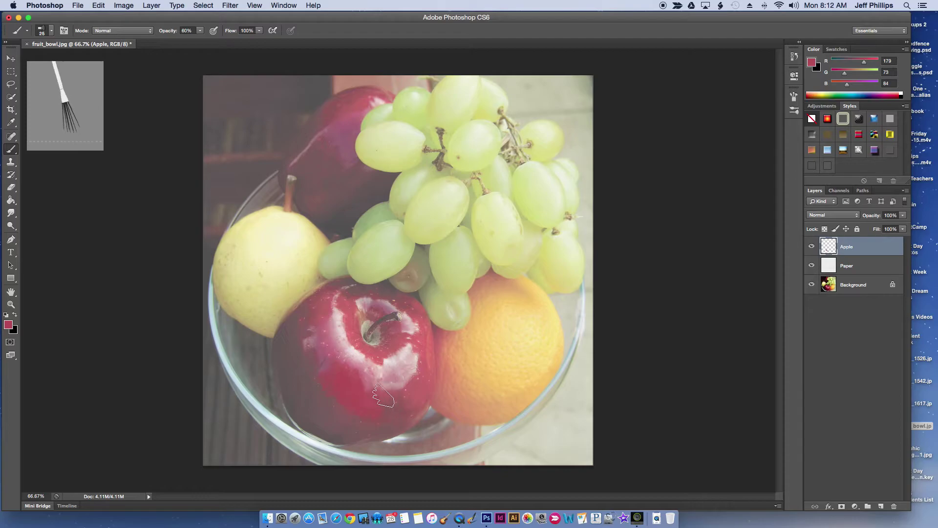
{"action": "mouse_move", "coordinate": [396, 411]}
{"action": "left_mouse_down"}
{"action": "mouse_move", "coordinate": [323, 401]}
{"action": "mouse_move", "coordinate": [332, 392]}
{"action": "left_mouse_up"}
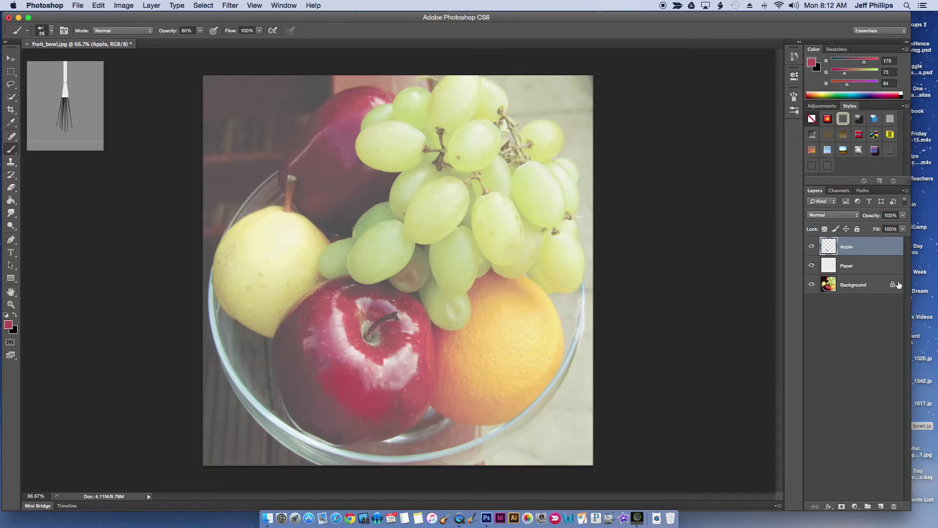
- Raise the Paper layer's opacity above 34% to fade the photo
{"action": "left_click", "coordinate": [872, 269]}
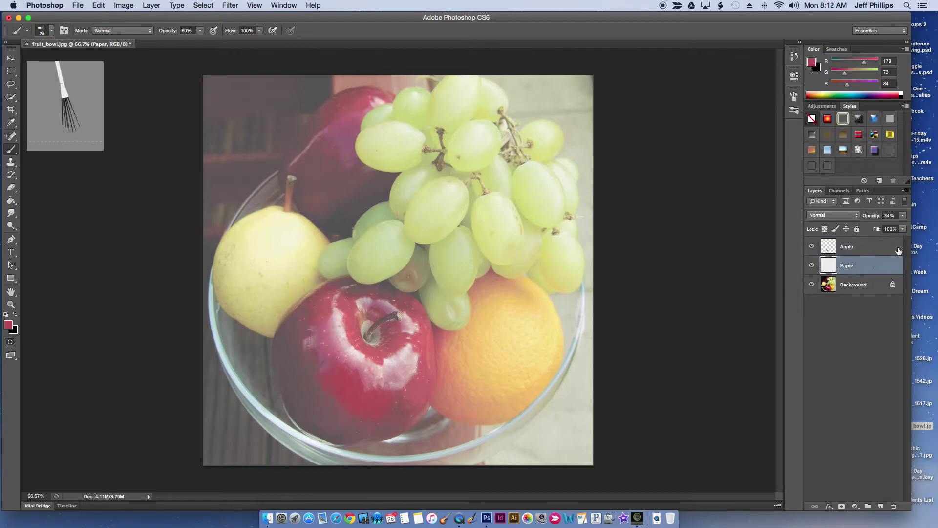
{"action": "left_click", "coordinate": [903, 216]}
{"action": "left_click_drag", "start_coordinate": [873, 228], "coordinate": [881, 228]}
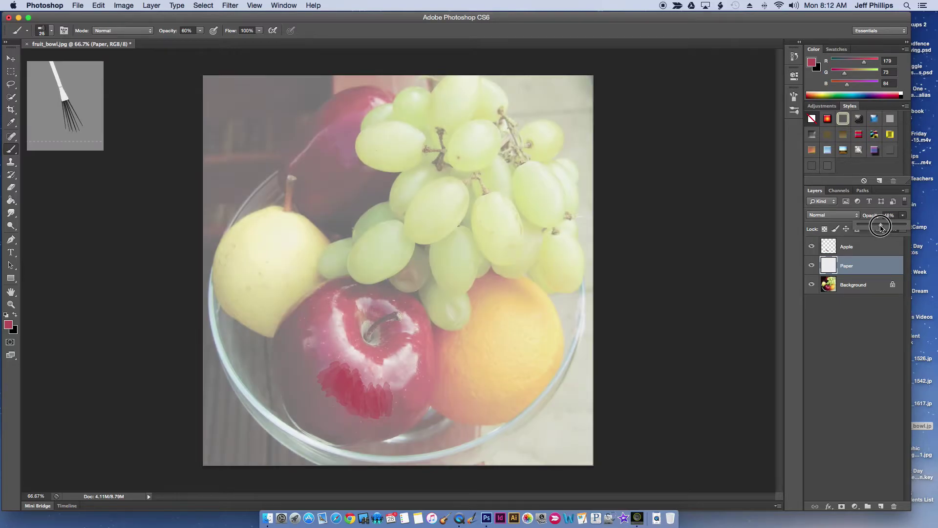
- On the Apple layer, paint red over the apple's lower part, left side and stem, adjusting the red to #bf4954
{"action": "left_click", "coordinate": [867, 247]}
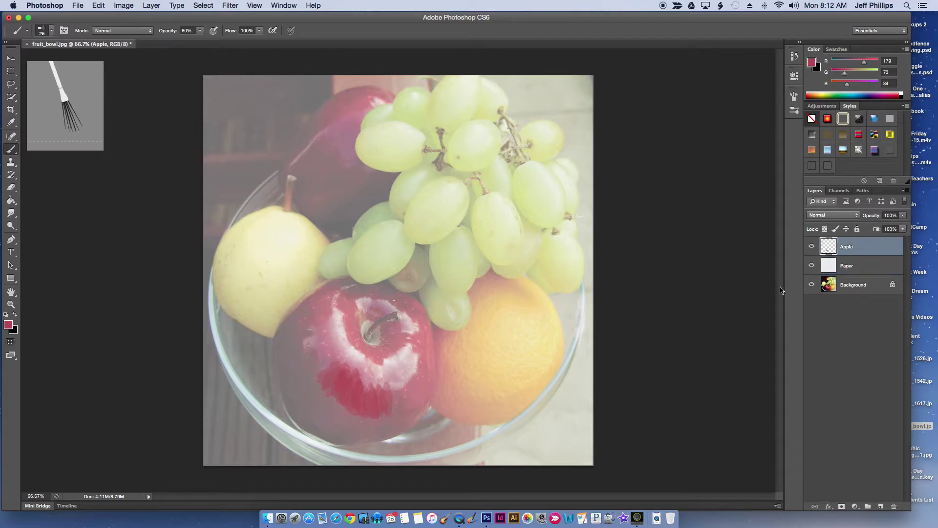
{"action": "mouse_move", "coordinate": [360, 383]}
{"action": "left_mouse_down"}
{"action": "mouse_move", "coordinate": [329, 391]}
{"action": "mouse_move", "coordinate": [339, 389]}
{"action": "mouse_move", "coordinate": [337, 369]}
{"action": "mouse_move", "coordinate": [401, 398]}
{"action": "mouse_move", "coordinate": [391, 401]}
{"action": "mouse_move", "coordinate": [397, 394]}
{"action": "mouse_move", "coordinate": [385, 391]}
{"action": "mouse_move", "coordinate": [398, 404]}
{"action": "mouse_move", "coordinate": [408, 379]}
{"action": "left_mouse_up"}
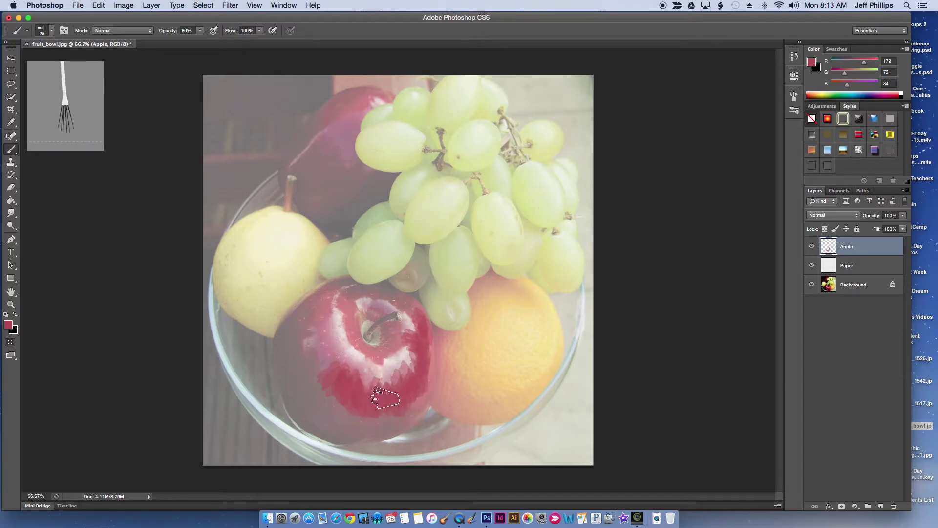
{"action": "mouse_move", "coordinate": [353, 388]}
{"action": "left_mouse_down"}
{"action": "mouse_move", "coordinate": [334, 370]}
{"action": "mouse_move", "coordinate": [319, 368]}
{"action": "mouse_move", "coordinate": [330, 357]}
{"action": "mouse_move", "coordinate": [318, 361]}
{"action": "mouse_move", "coordinate": [316, 344]}
{"action": "mouse_move", "coordinate": [301, 341]}
{"action": "mouse_move", "coordinate": [302, 353]}
{"action": "mouse_move", "coordinate": [303, 336]}
{"action": "mouse_move", "coordinate": [322, 320]}
{"action": "mouse_move", "coordinate": [303, 314]}
{"action": "mouse_move", "coordinate": [334, 306]}
{"action": "mouse_move", "coordinate": [330, 287]}
{"action": "mouse_move", "coordinate": [352, 307]}
{"action": "left_mouse_up"}
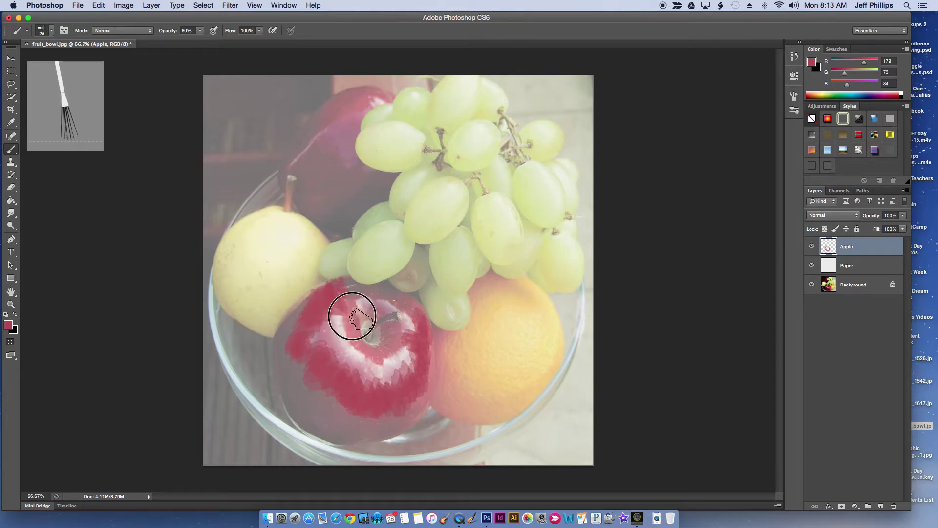
{"action": "mouse_move", "coordinate": [352, 311]}
{"action": "left_mouse_down"}
{"action": "mouse_move", "coordinate": [367, 346]}
{"action": "mouse_move", "coordinate": [390, 328]}
{"action": "mouse_move", "coordinate": [382, 306]}
{"action": "mouse_move", "coordinate": [393, 314]}
{"action": "mouse_move", "coordinate": [361, 311]}
{"action": "mouse_move", "coordinate": [365, 296]}
{"action": "mouse_move", "coordinate": [354, 290]}
{"action": "mouse_move", "coordinate": [344, 321]}
{"action": "left_mouse_up"}
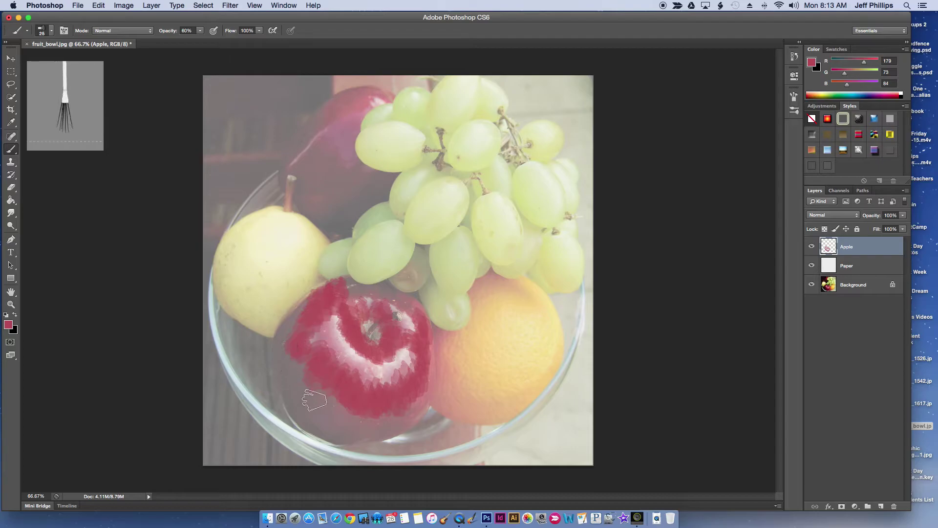
{"action": "mouse_move", "coordinate": [296, 377]}
{"action": "left_mouse_down"}
{"action": "mouse_move", "coordinate": [316, 403]}
{"action": "mouse_move", "coordinate": [327, 391]}
{"action": "mouse_move", "coordinate": [308, 384]}
{"action": "mouse_move", "coordinate": [302, 394]}
{"action": "left_mouse_up"}
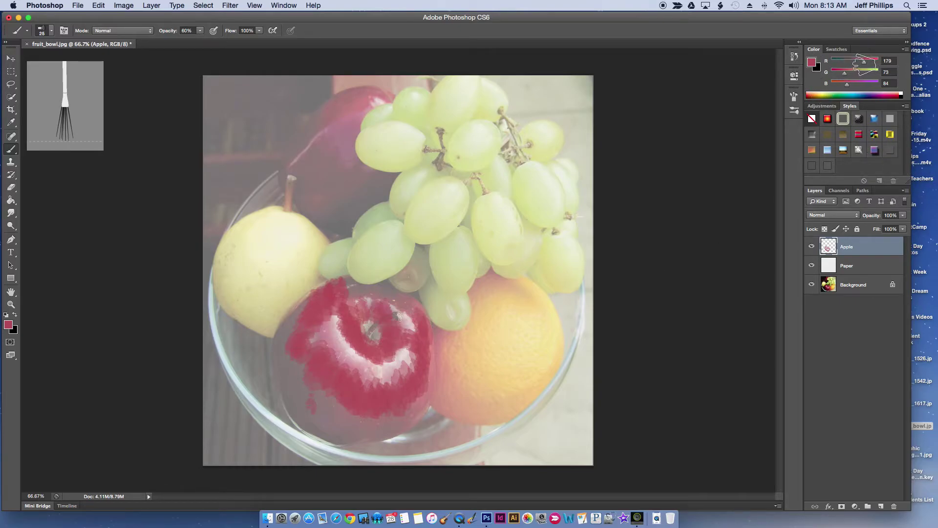
{"action": "mouse_move", "coordinate": [864, 62]}
{"action": "left_mouse_down"}
{"action": "mouse_move", "coordinate": [855, 64]}
{"action": "mouse_move", "coordinate": [868, 64]}
{"action": "left_mouse_up"}
- Change the foreground colour to darker red #8d3b43
{"action": "left_click", "coordinate": [812, 62]}
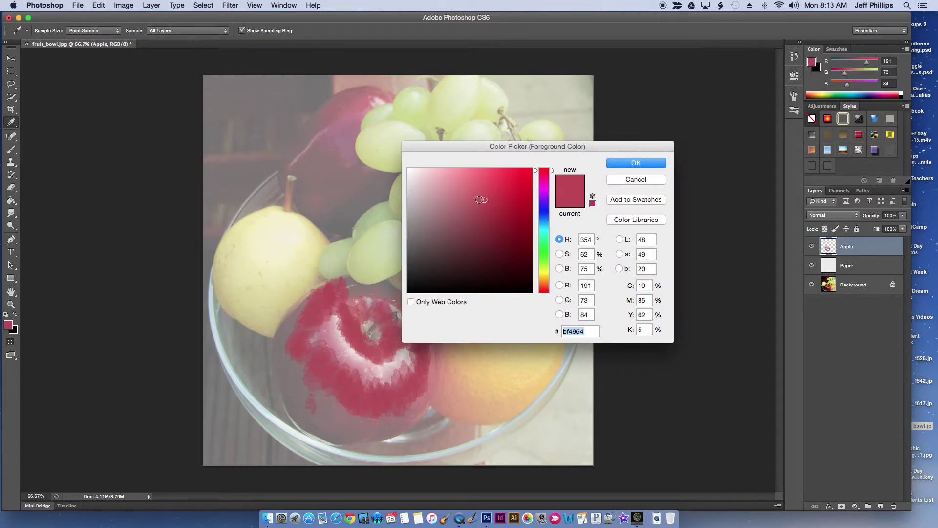
{"action": "mouse_move", "coordinate": [479, 200]}
{"action": "left_mouse_down"}
{"action": "mouse_move", "coordinate": [488, 215]}
{"action": "mouse_move", "coordinate": [480, 224]}
{"action": "left_mouse_up"}
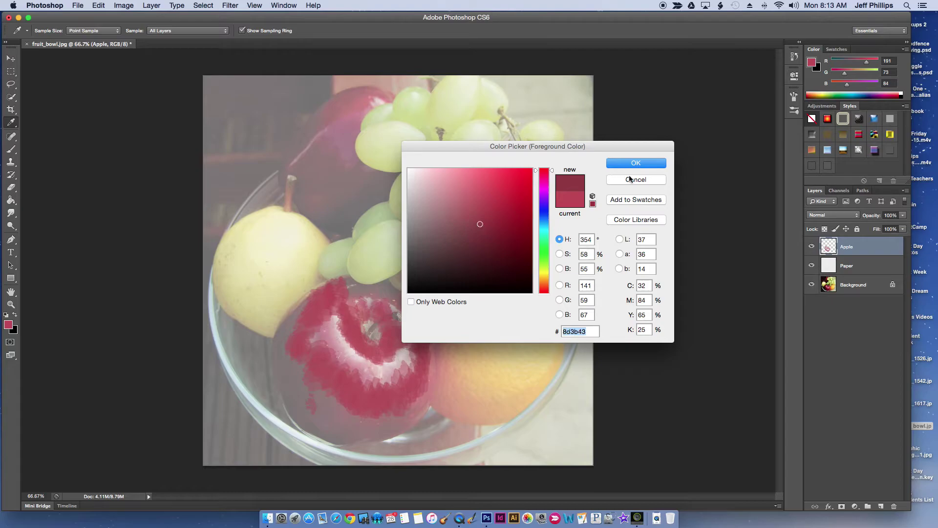
{"action": "left_click", "coordinate": [626, 166]}
{"action": "key", "text": "b"}
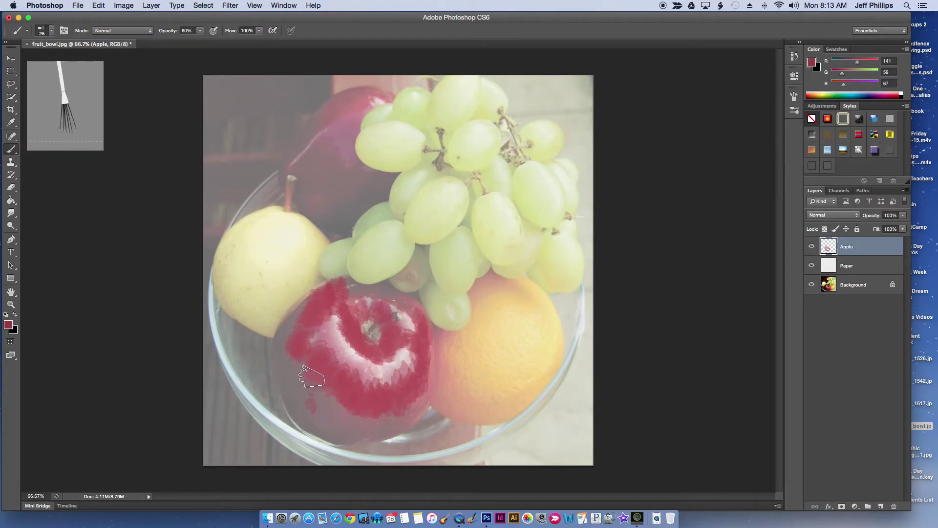
- Shade the apple's lower-left, top, upper-left and left edges with the darker red
{"action": "mouse_move", "coordinate": [304, 367]}
{"action": "left_mouse_down"}
{"action": "mouse_move", "coordinate": [301, 399]}
{"action": "mouse_move", "coordinate": [329, 390]}
{"action": "mouse_move", "coordinate": [322, 408]}
{"action": "mouse_move", "coordinate": [338, 416]}
{"action": "mouse_move", "coordinate": [345, 402]}
{"action": "mouse_move", "coordinate": [337, 411]}
{"action": "mouse_move", "coordinate": [350, 420]}
{"action": "mouse_move", "coordinate": [366, 413]}
{"action": "mouse_move", "coordinate": [384, 421]}
{"action": "mouse_move", "coordinate": [392, 411]}
{"action": "mouse_move", "coordinate": [368, 424]}
{"action": "mouse_move", "coordinate": [346, 420]}
{"action": "mouse_move", "coordinate": [416, 399]}
{"action": "left_mouse_up"}
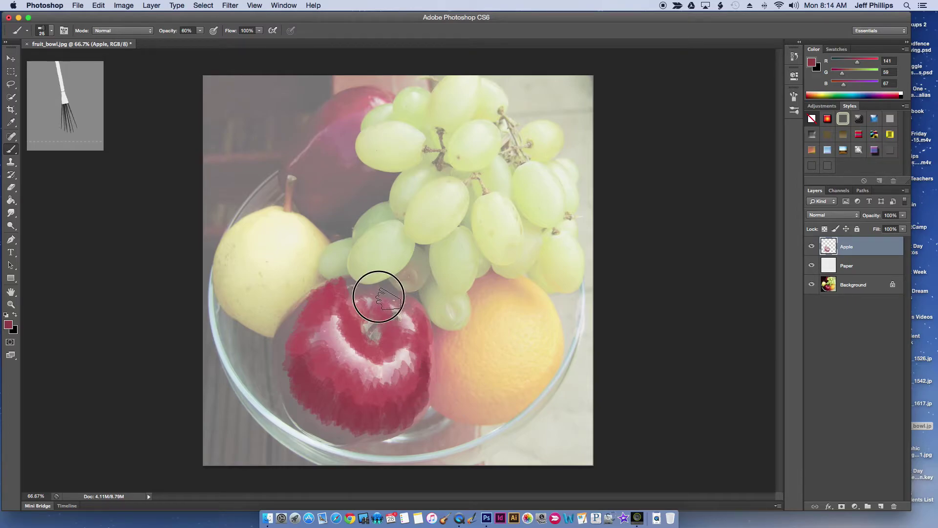
{"action": "mouse_move", "coordinate": [380, 294]}
{"action": "left_mouse_down"}
{"action": "mouse_move", "coordinate": [342, 282]}
{"action": "mouse_move", "coordinate": [375, 290]}
{"action": "left_mouse_up"}
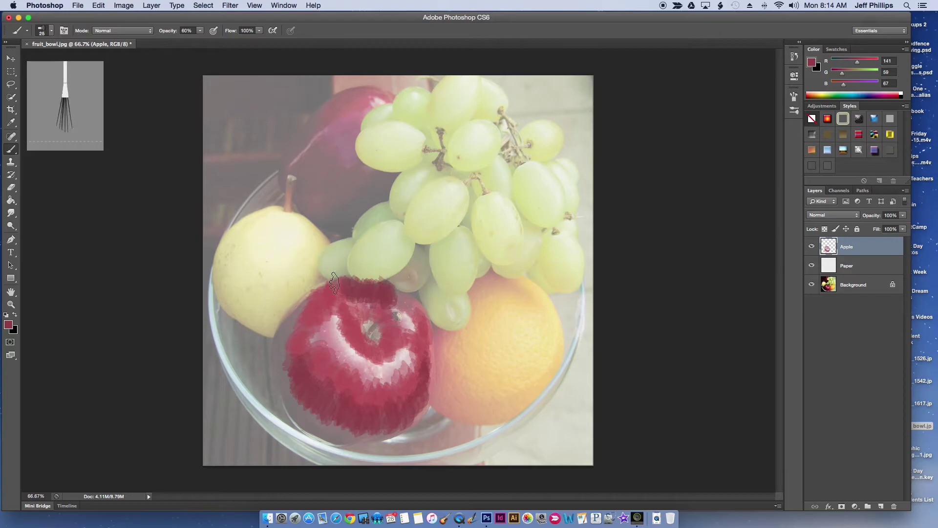
{"action": "mouse_move", "coordinate": [320, 309]}
{"action": "left_mouse_down"}
{"action": "mouse_move", "coordinate": [299, 307]}
{"action": "mouse_move", "coordinate": [312, 309]}
{"action": "mouse_move", "coordinate": [295, 316]}
{"action": "mouse_move", "coordinate": [297, 325]}
{"action": "left_mouse_up"}
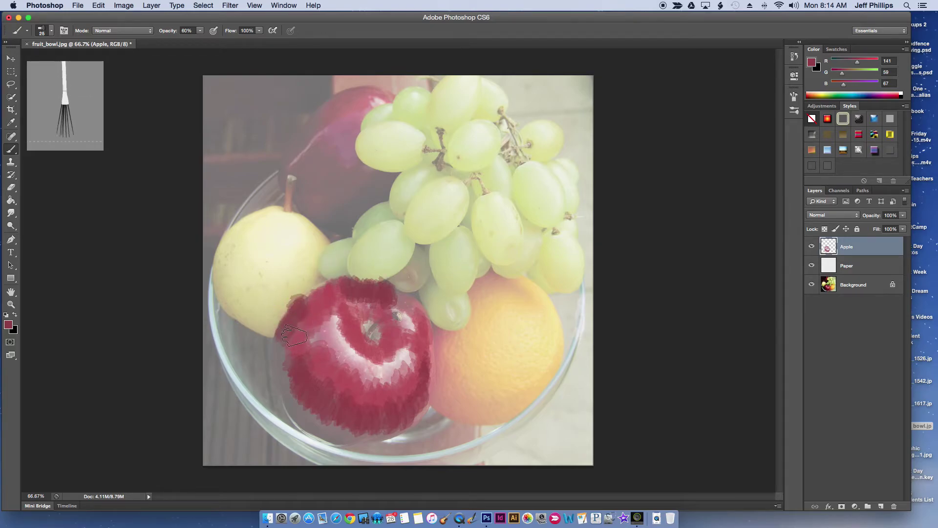
{"action": "mouse_move", "coordinate": [293, 336]}
{"action": "left_mouse_down"}
{"action": "mouse_move", "coordinate": [289, 389]}
{"action": "mouse_move", "coordinate": [314, 374]}
{"action": "mouse_move", "coordinate": [304, 377]}
{"action": "mouse_move", "coordinate": [311, 391]}
{"action": "mouse_move", "coordinate": [289, 395]}
{"action": "mouse_move", "coordinate": [330, 416]}
{"action": "left_mouse_up"}
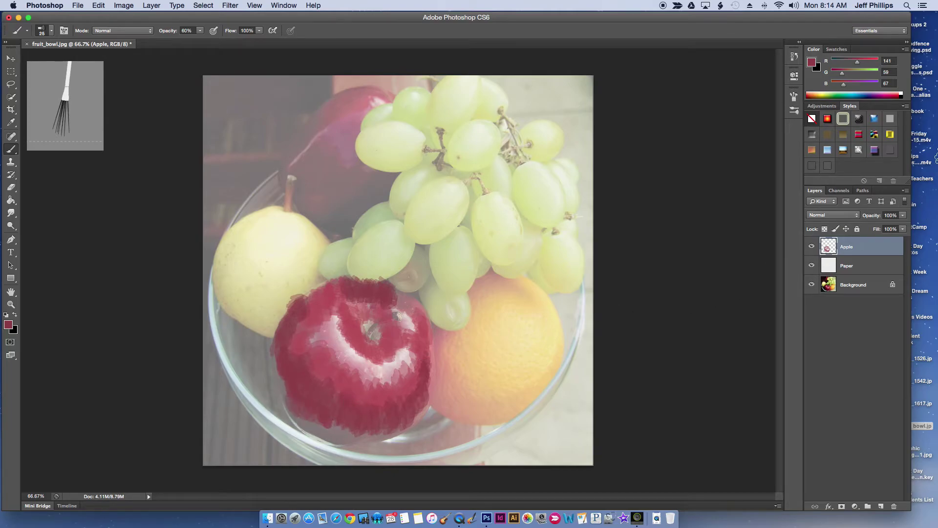
- Switch the foreground colour to very dark red and shade the apple's lower-left edge
{"action": "left_click", "coordinate": [812, 61]}
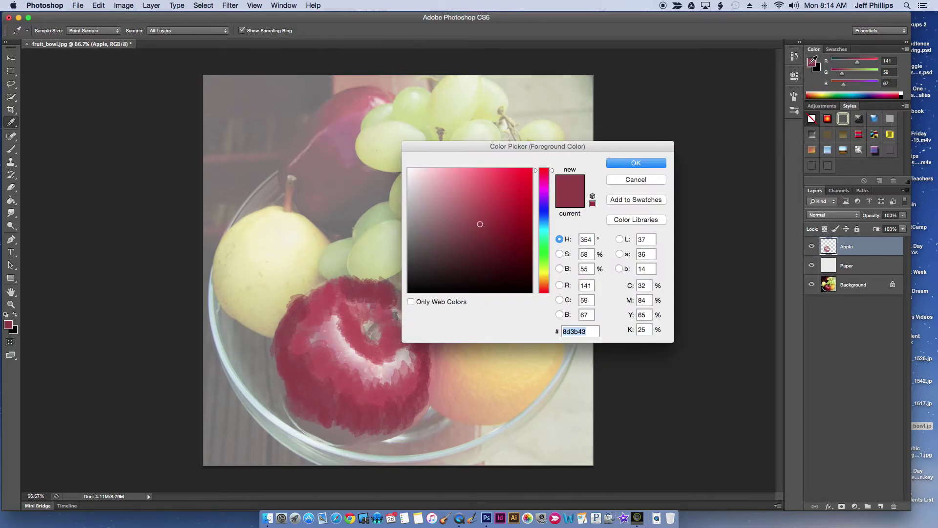
{"action": "left_click_drag", "start_coordinate": [482, 229], "coordinate": [497, 252]}
{"action": "left_click", "coordinate": [636, 163]}
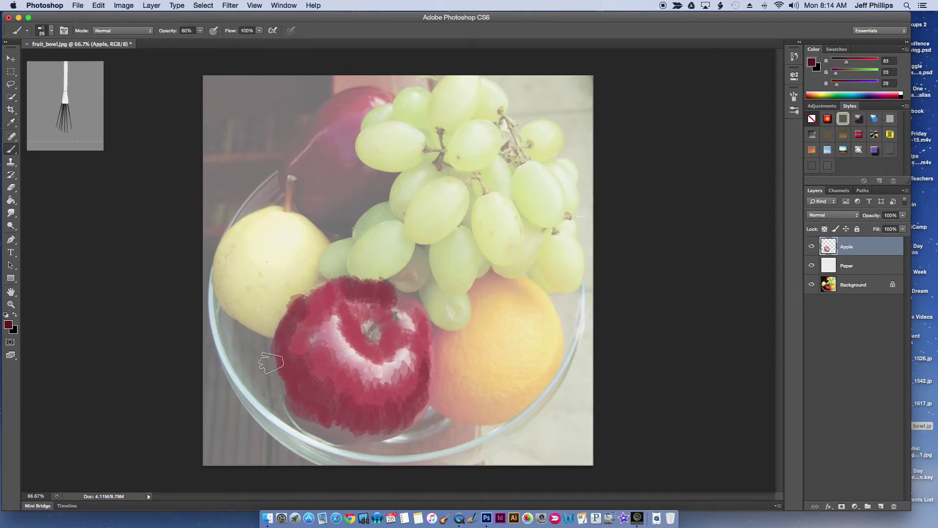
{"action": "mouse_move", "coordinate": [284, 374]}
{"action": "left_mouse_down"}
{"action": "mouse_move", "coordinate": [289, 351]}
{"action": "mouse_move", "coordinate": [279, 364]}
{"action": "mouse_move", "coordinate": [313, 410]}
{"action": "mouse_move", "coordinate": [287, 406]}
{"action": "mouse_move", "coordinate": [333, 430]}
{"action": "mouse_move", "coordinate": [368, 433]}
{"action": "mouse_move", "coordinate": [415, 416]}
{"action": "mouse_move", "coordinate": [424, 378]}
{"action": "mouse_move", "coordinate": [378, 305]}
{"action": "mouse_move", "coordinate": [333, 285]}
{"action": "left_mouse_up"}
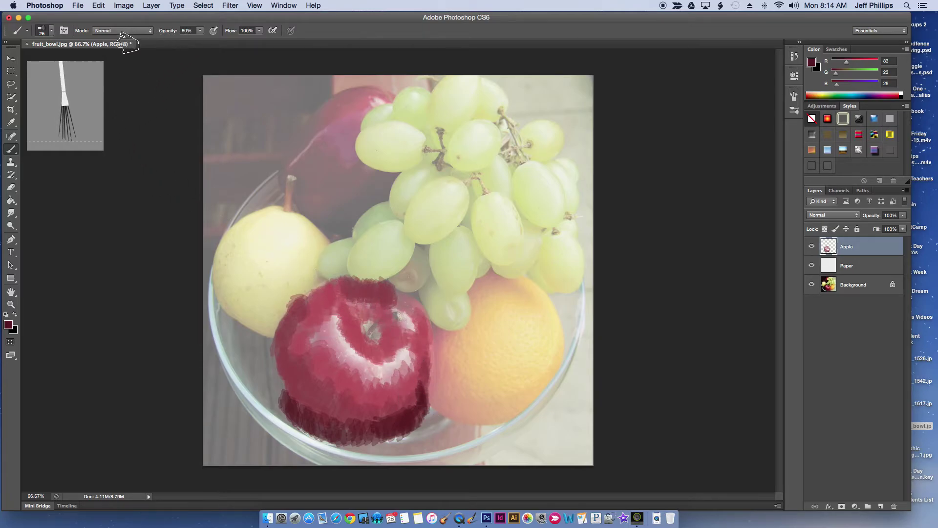
- Reduce the brush to 14 px and darken the apple's upper-right edge, left edge and body
{"action": "left_click", "coordinate": [46, 32]}
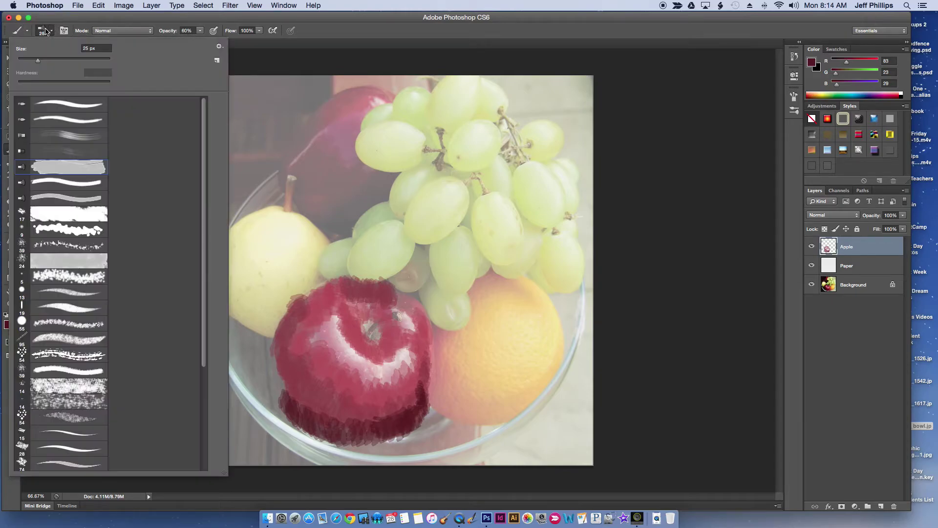
{"action": "left_click_drag", "start_coordinate": [38, 62], "coordinate": [27, 62]}
{"action": "left_click", "coordinate": [369, 67]}
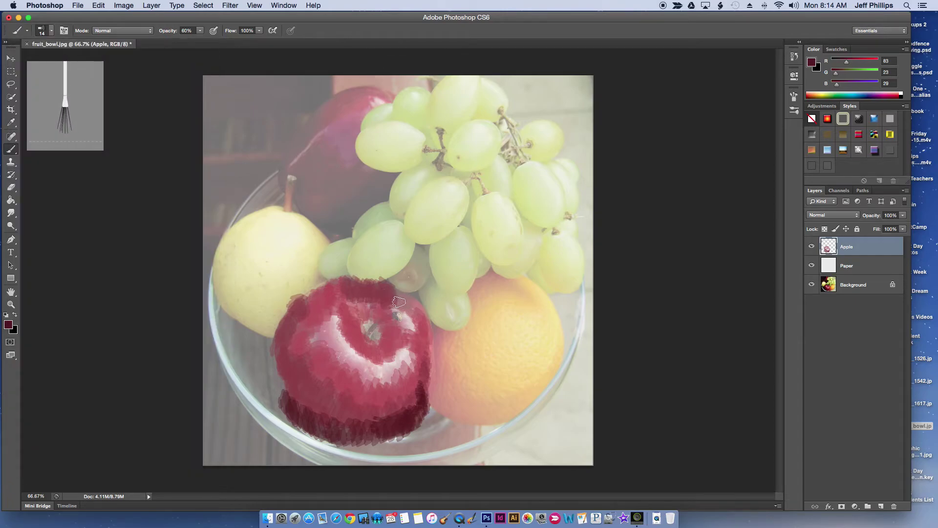
{"action": "mouse_move", "coordinate": [398, 302]}
{"action": "left_mouse_down"}
{"action": "mouse_move", "coordinate": [413, 304]}
{"action": "mouse_move", "coordinate": [427, 325]}
{"action": "left_mouse_up"}
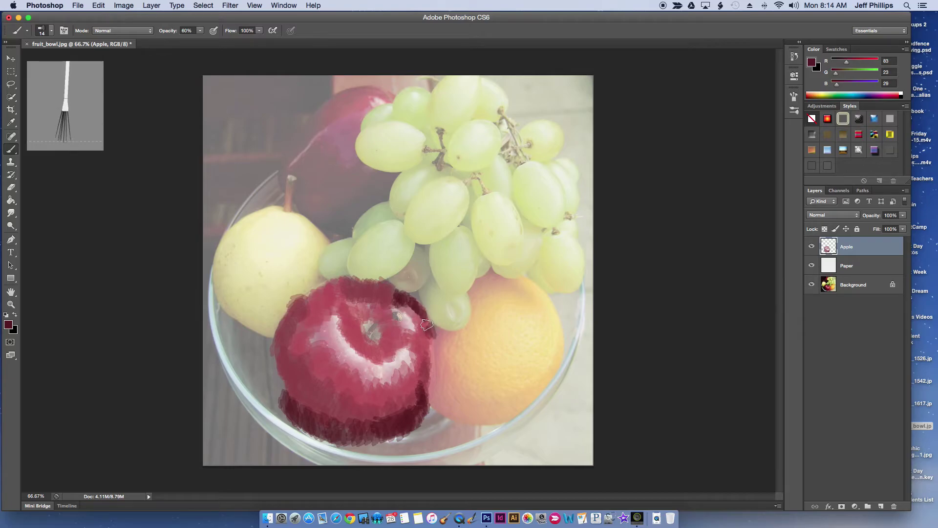
{"action": "right_click", "coordinate": [434, 350]}
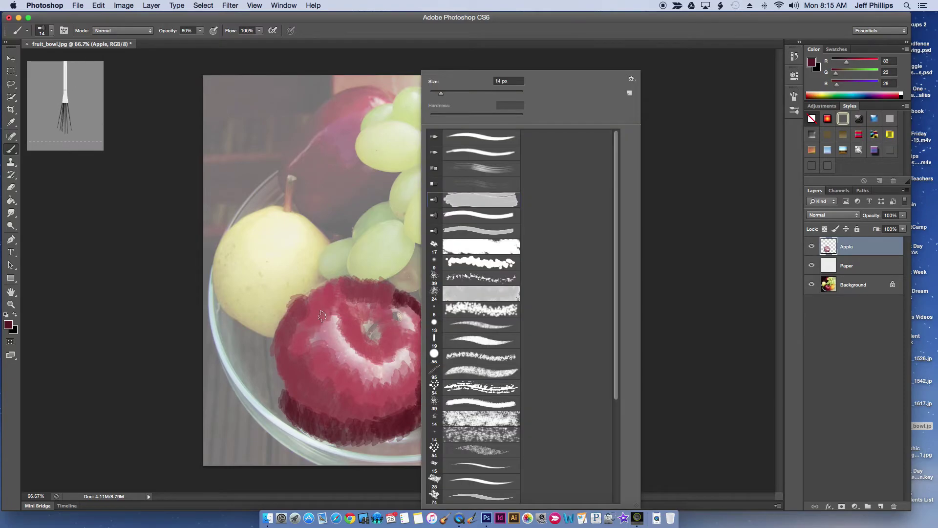
{"action": "left_click", "coordinate": [680, 102]}
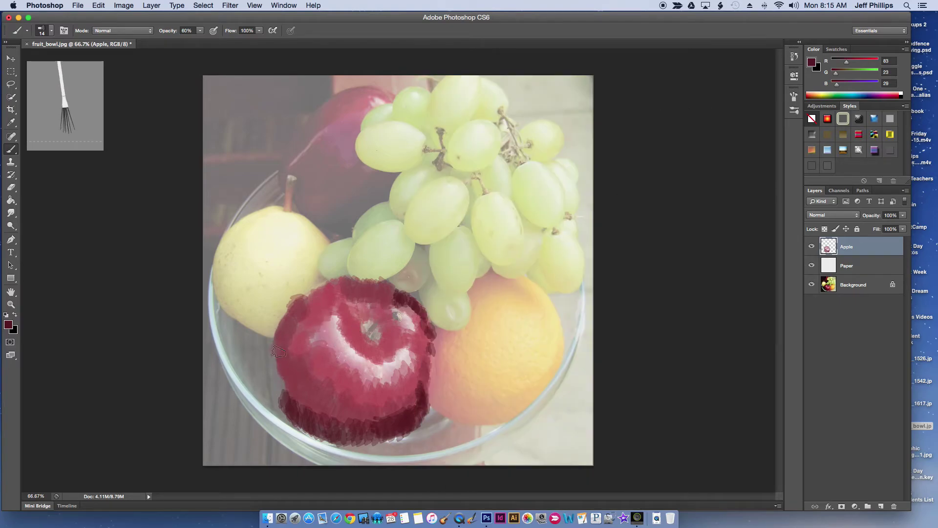
{"action": "mouse_move", "coordinate": [279, 352]}
{"action": "left_mouse_down"}
{"action": "mouse_move", "coordinate": [272, 396]}
{"action": "mouse_move", "coordinate": [296, 405]}
{"action": "mouse_move", "coordinate": [309, 431]}
{"action": "mouse_move", "coordinate": [399, 439]}
{"action": "mouse_move", "coordinate": [405, 434]}
{"action": "mouse_move", "coordinate": [378, 438]}
{"action": "mouse_move", "coordinate": [422, 419]}
{"action": "mouse_move", "coordinate": [366, 433]}
{"action": "mouse_move", "coordinate": [414, 410]}
{"action": "mouse_move", "coordinate": [335, 427]}
{"action": "mouse_move", "coordinate": [278, 414]}
{"action": "mouse_move", "coordinate": [303, 397]}
{"action": "mouse_move", "coordinate": [266, 380]}
{"action": "mouse_move", "coordinate": [279, 346]}
{"action": "mouse_move", "coordinate": [308, 318]}
{"action": "left_mouse_up"}
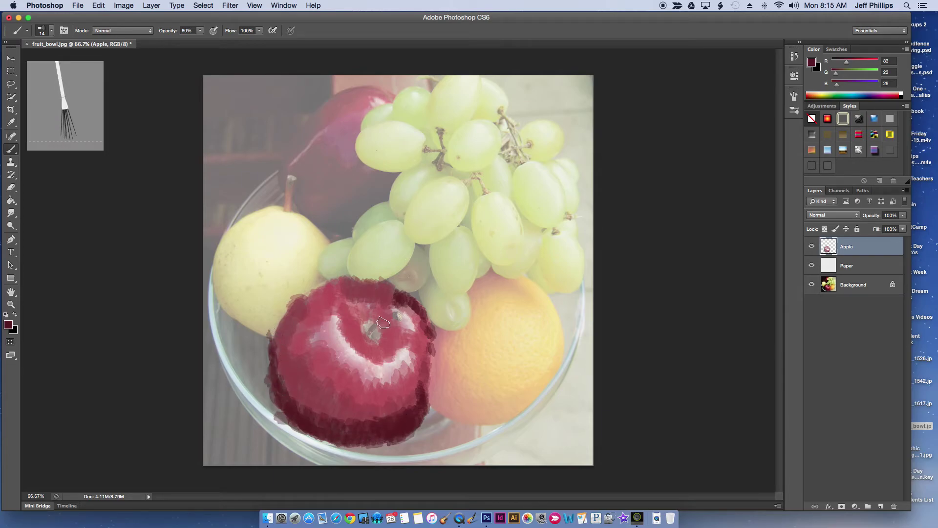
{"action": "left_click_drag", "start_coordinate": [384, 323], "coordinate": [313, 346]}
- Paint pale pink highlights on the apple's upper left with the Brush tool
{"action": "left_click", "coordinate": [812, 61]}
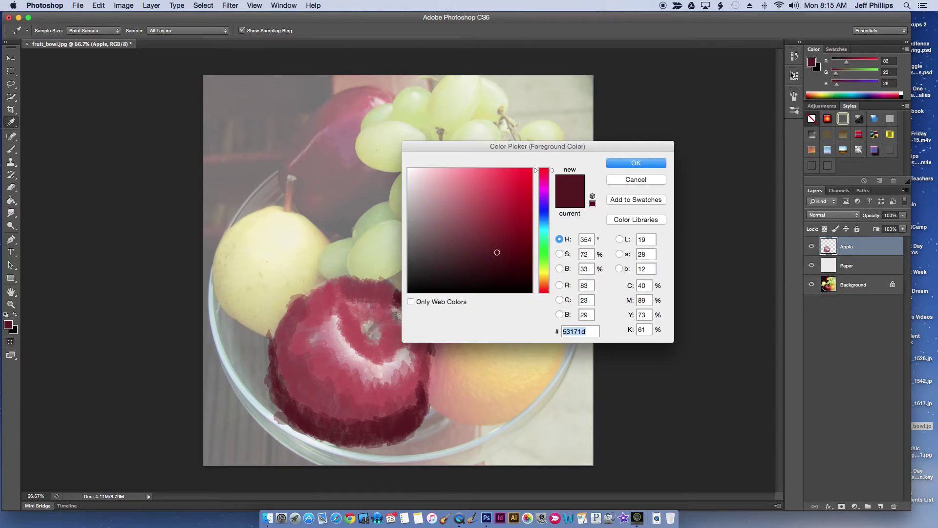
{"action": "mouse_move", "coordinate": [491, 224]}
{"action": "left_mouse_down"}
{"action": "mouse_move", "coordinate": [421, 196]}
{"action": "mouse_move", "coordinate": [427, 183]}
{"action": "left_mouse_up"}
{"action": "left_click", "coordinate": [650, 165]}
{"action": "key", "text": "b"}
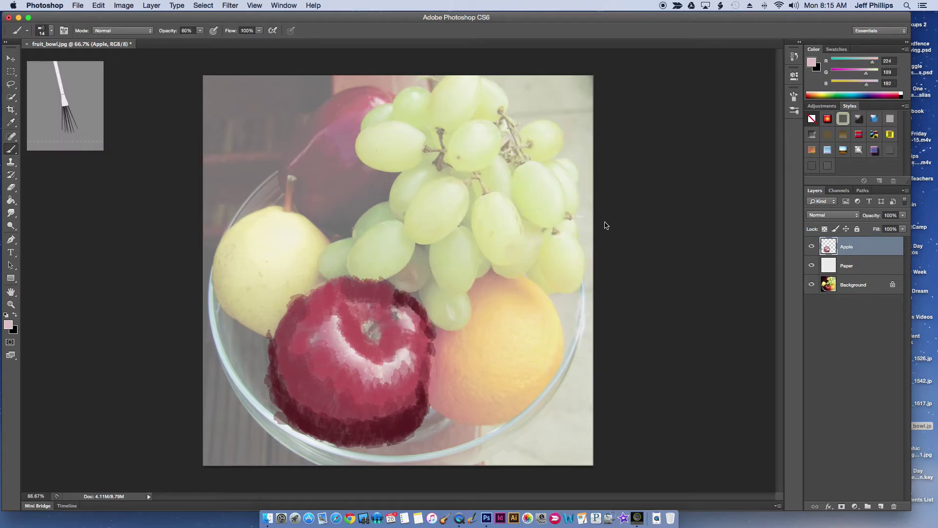
{"action": "mouse_move", "coordinate": [337, 320]}
{"action": "left_mouse_down"}
{"action": "mouse_move", "coordinate": [315, 334]}
{"action": "mouse_move", "coordinate": [344, 333]}
{"action": "mouse_move", "coordinate": [330, 345]}
{"action": "mouse_move", "coordinate": [357, 348]}
{"action": "mouse_move", "coordinate": [354, 369]}
{"action": "mouse_move", "coordinate": [373, 356]}
{"action": "mouse_move", "coordinate": [363, 378]}
{"action": "mouse_move", "coordinate": [373, 361]}
{"action": "mouse_move", "coordinate": [380, 370]}
{"action": "mouse_move", "coordinate": [384, 361]}
{"action": "mouse_move", "coordinate": [385, 377]}
{"action": "mouse_move", "coordinate": [400, 352]}
{"action": "mouse_move", "coordinate": [394, 340]}
{"action": "mouse_move", "coordinate": [445, 322]}
{"action": "mouse_move", "coordinate": [409, 328]}
{"action": "mouse_move", "coordinate": [395, 308]}
{"action": "mouse_move", "coordinate": [354, 311]}
{"action": "mouse_move", "coordinate": [375, 306]}
{"action": "left_mouse_up"}
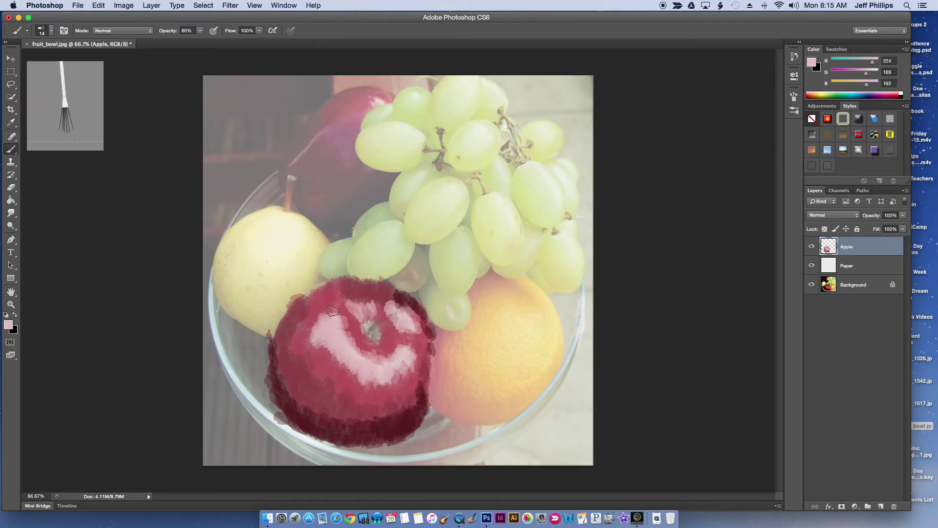
- Add another pink highlight stroke, then raise the Paper layer's opacity to 100%
{"action": "left_click_drag", "start_coordinate": [334, 323], "coordinate": [341, 306]}
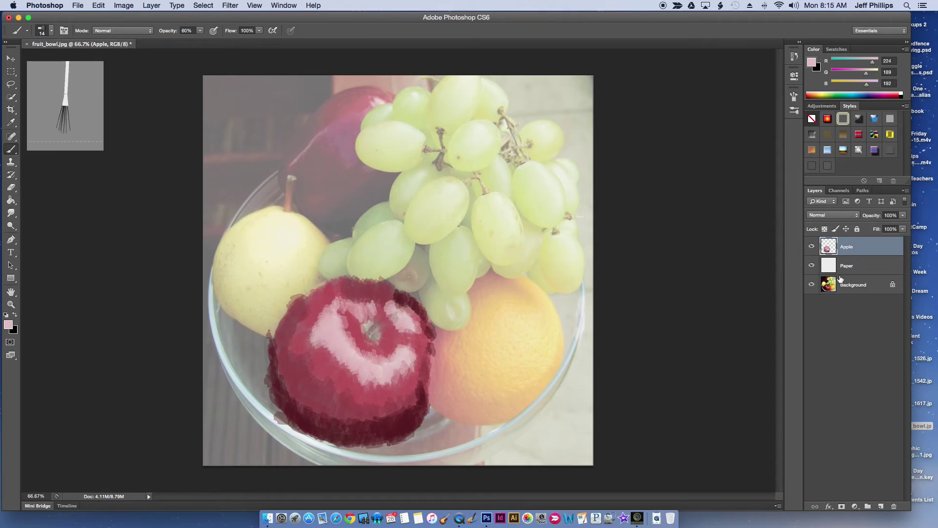
{"action": "left_click", "coordinate": [872, 269]}
{"action": "mouse_move", "coordinate": [907, 217]}
{"action": "left_mouse_down"}
{"action": "mouse_move", "coordinate": [882, 228]}
{"action": "mouse_move", "coordinate": [918, 228]}
{"action": "left_mouse_up"}
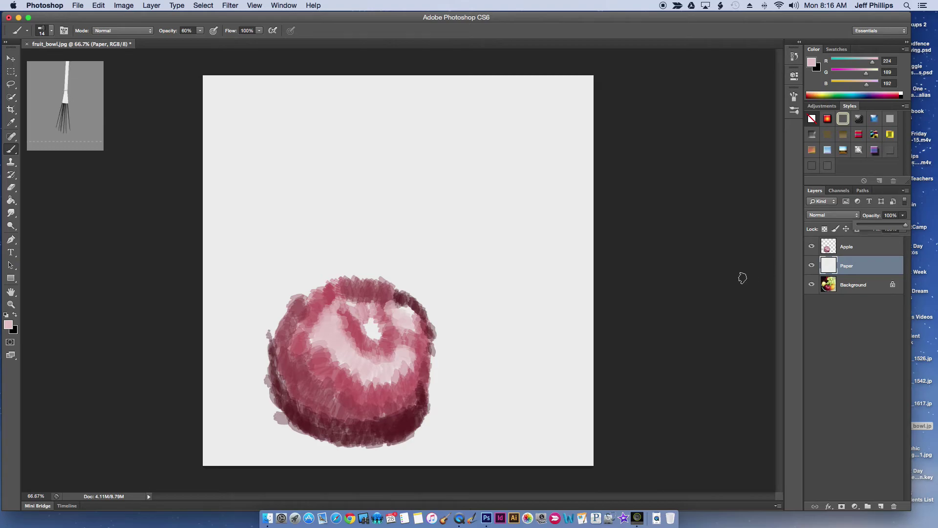
- Paint along the apple's upper-left and top edges in medium red (R141 G52 B60)
{"action": "left_click", "coordinate": [812, 63]}
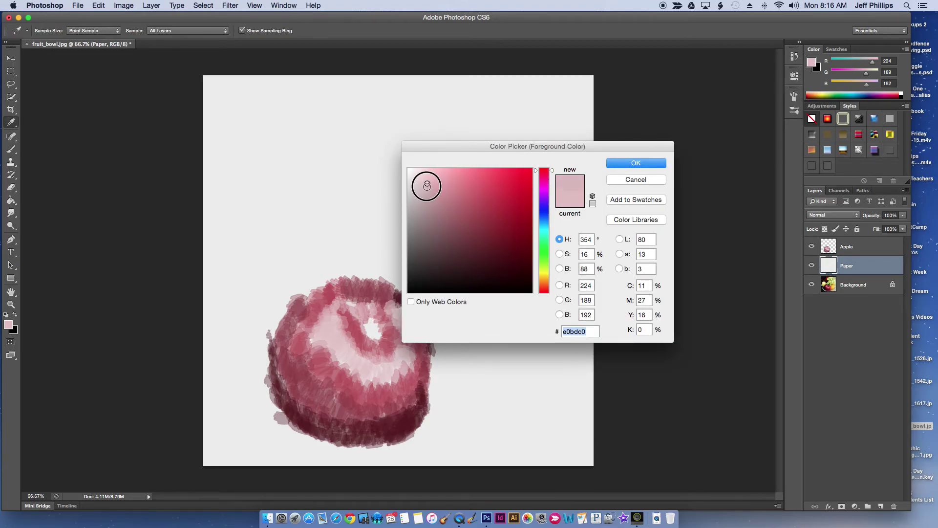
{"action": "left_click_drag", "start_coordinate": [426, 184], "coordinate": [486, 224]}
{"action": "left_click", "coordinate": [636, 163]}
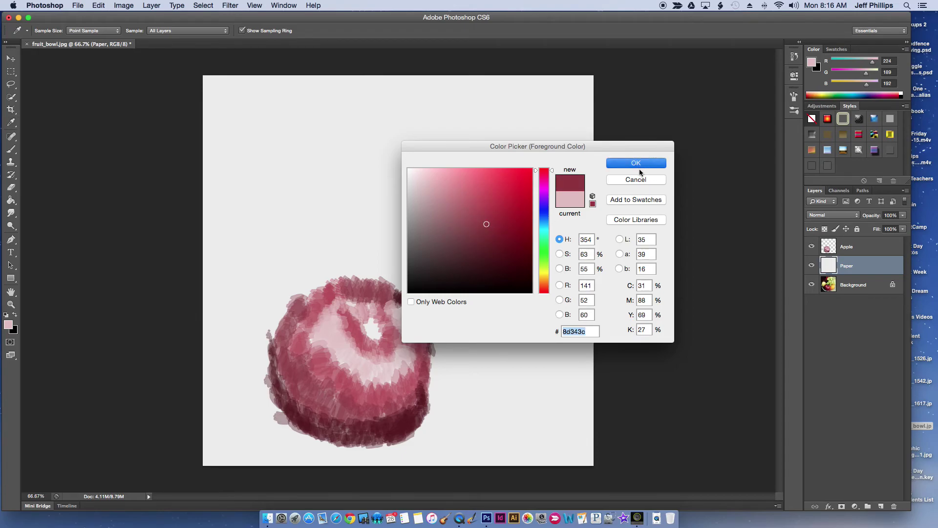
{"action": "key", "text": "b"}
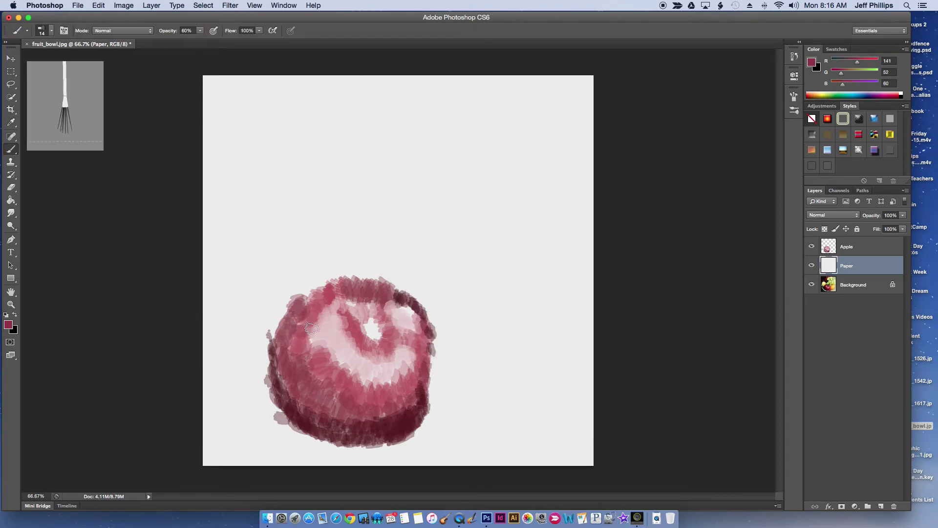
{"action": "mouse_move", "coordinate": [329, 303]}
{"action": "left_mouse_down"}
{"action": "mouse_move", "coordinate": [300, 298]}
{"action": "mouse_move", "coordinate": [321, 289]}
{"action": "mouse_move", "coordinate": [287, 304]}
{"action": "mouse_move", "coordinate": [275, 337]}
{"action": "left_mouse_up"}
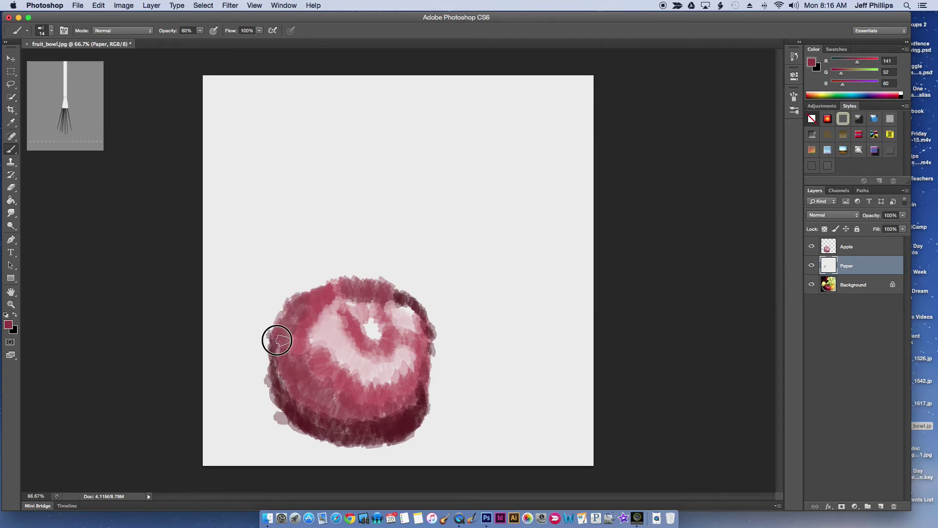
{"action": "mouse_move", "coordinate": [338, 290]}
{"action": "left_mouse_down"}
{"action": "mouse_move", "coordinate": [386, 291]}
{"action": "mouse_move", "coordinate": [351, 302]}
{"action": "mouse_move", "coordinate": [417, 293]}
{"action": "mouse_move", "coordinate": [379, 316]}
{"action": "mouse_move", "coordinate": [377, 305]}
{"action": "mouse_move", "coordinate": [315, 308]}
{"action": "mouse_move", "coordinate": [311, 341]}
{"action": "mouse_move", "coordinate": [333, 338]}
{"action": "mouse_move", "coordinate": [300, 361]}
{"action": "mouse_move", "coordinate": [276, 349]}
{"action": "mouse_move", "coordinate": [299, 356]}
{"action": "left_mouse_up"}
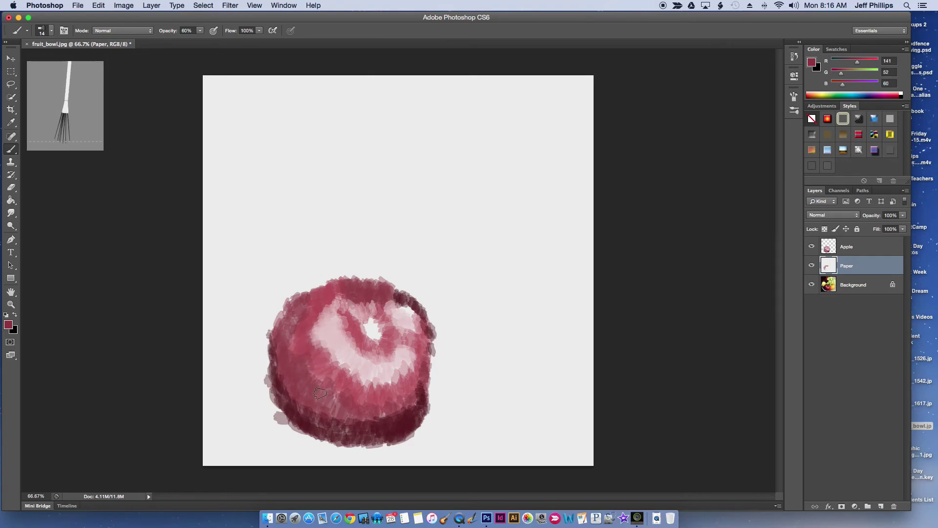
- On the Apple layer, paint medium red strokes beside the highlight and along the left, right and top edges
{"action": "left_click", "coordinate": [874, 246]}
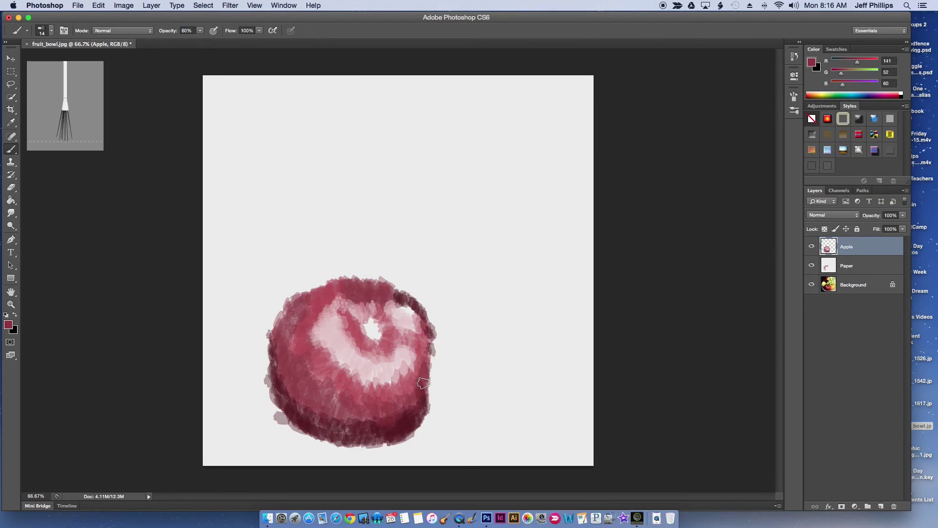
{"action": "mouse_move", "coordinate": [349, 356]}
{"action": "left_mouse_down"}
{"action": "mouse_move", "coordinate": [375, 351]}
{"action": "mouse_move", "coordinate": [357, 352]}
{"action": "mouse_move", "coordinate": [338, 317]}
{"action": "mouse_move", "coordinate": [366, 326]}
{"action": "mouse_move", "coordinate": [353, 314]}
{"action": "mouse_move", "coordinate": [414, 312]}
{"action": "mouse_move", "coordinate": [410, 358]}
{"action": "left_mouse_up"}
{"action": "mouse_move", "coordinate": [290, 334]}
{"action": "left_mouse_down"}
{"action": "mouse_move", "coordinate": [266, 335]}
{"action": "mouse_move", "coordinate": [304, 335]}
{"action": "mouse_move", "coordinate": [284, 352]}
{"action": "mouse_move", "coordinate": [285, 370]}
{"action": "mouse_move", "coordinate": [307, 366]}
{"action": "mouse_move", "coordinate": [336, 389]}
{"action": "mouse_move", "coordinate": [335, 400]}
{"action": "mouse_move", "coordinate": [365, 400]}
{"action": "left_mouse_up"}
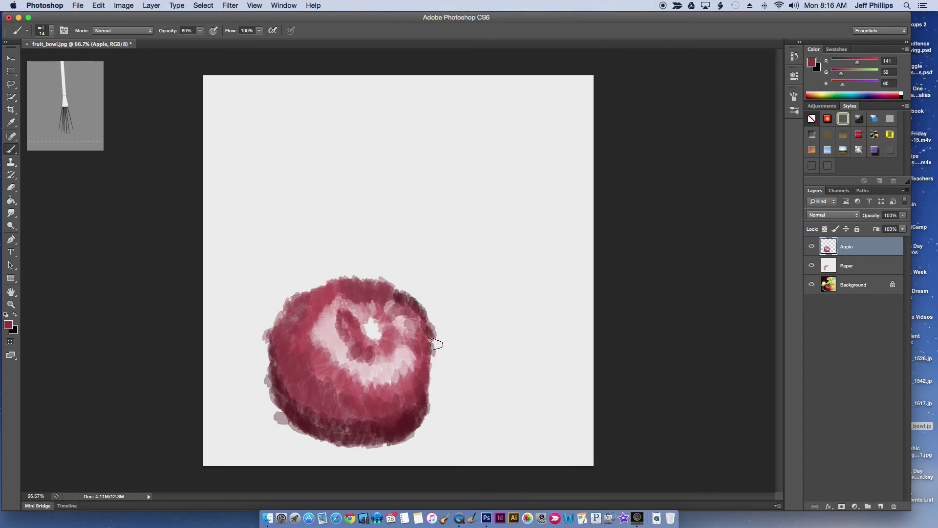
{"action": "left_click_drag", "start_coordinate": [426, 346], "coordinate": [406, 320]}
{"action": "mouse_move", "coordinate": [377, 285]}
{"action": "left_mouse_down"}
{"action": "mouse_move", "coordinate": [373, 274]}
{"action": "mouse_move", "coordinate": [377, 282]}
{"action": "mouse_move", "coordinate": [294, 298]}
{"action": "mouse_move", "coordinate": [272, 321]}
{"action": "mouse_move", "coordinate": [284, 342]}
{"action": "left_mouse_up"}
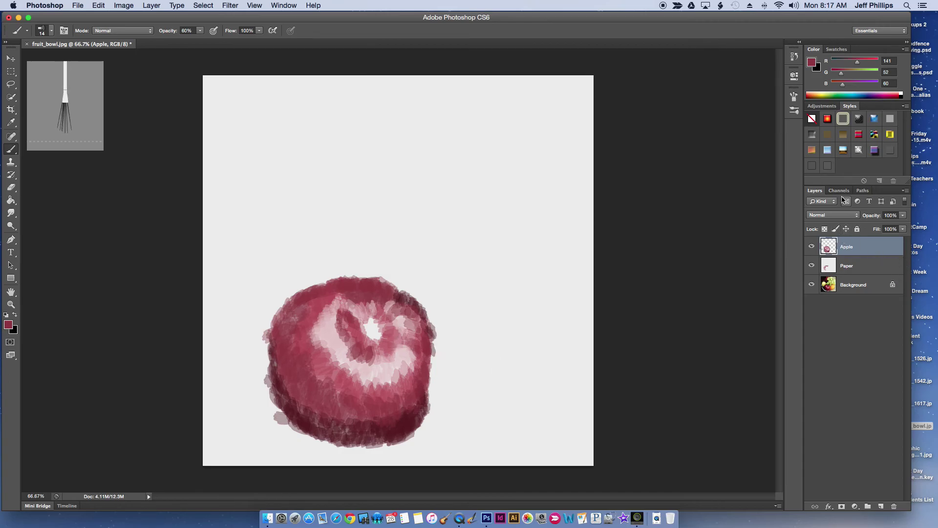
- Turn off the Paper layer's visibility to show the fruit photo, and pick the 5 px soft brush preset
{"action": "left_click", "coordinate": [11, 58]}
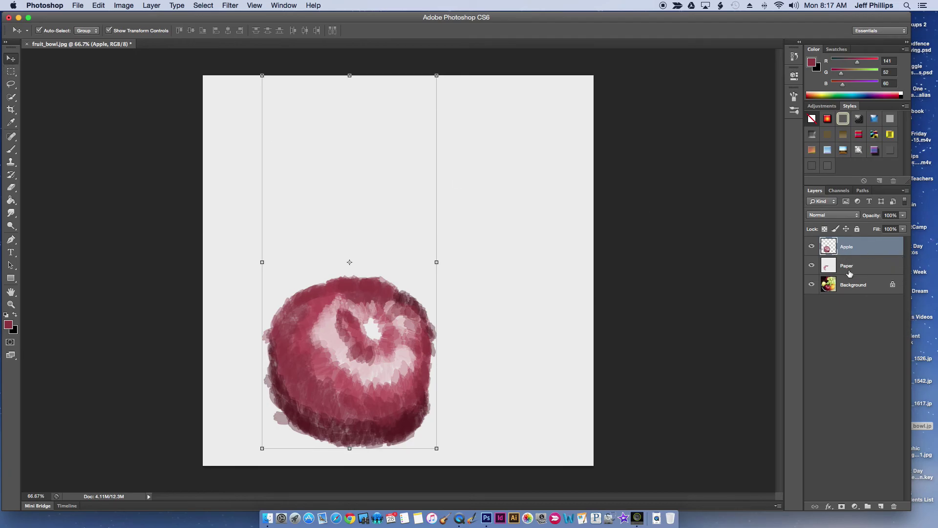
{"action": "left_click", "coordinate": [812, 266]}
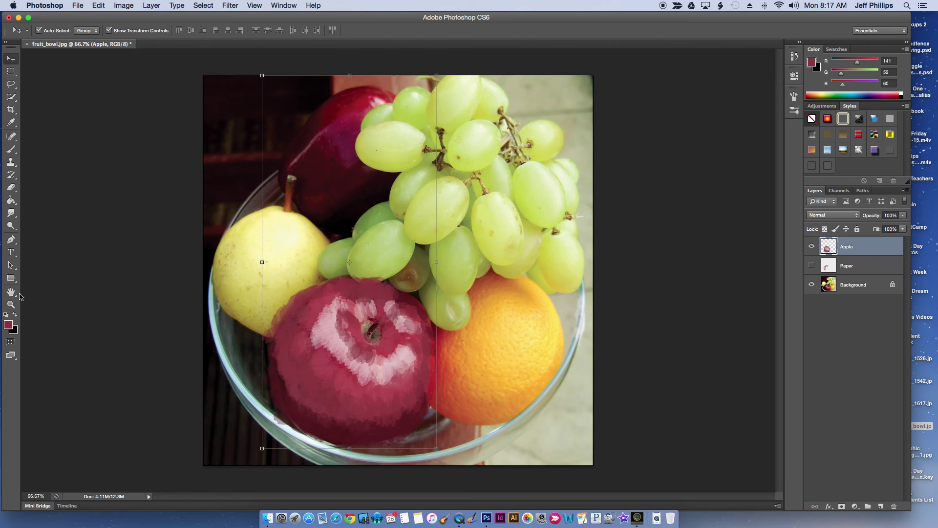
{"action": "left_click", "coordinate": [11, 149]}
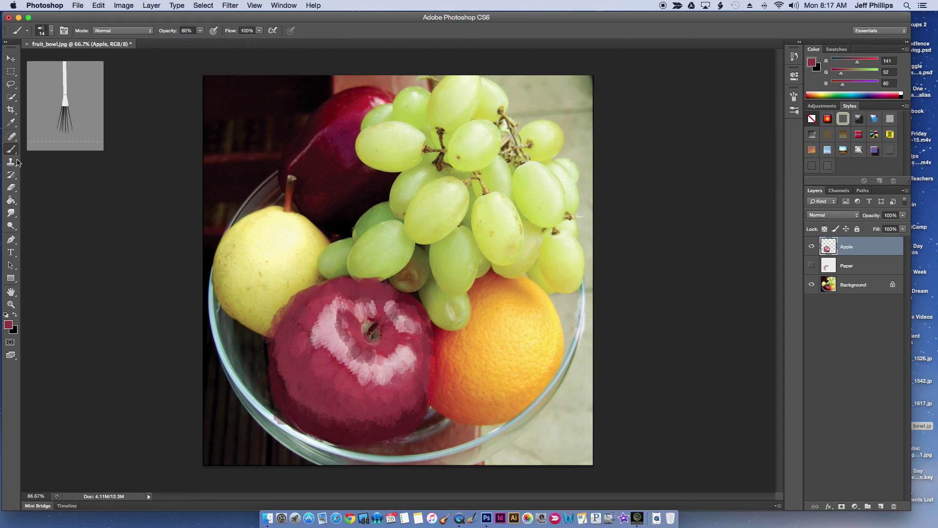
{"action": "left_click", "coordinate": [51, 31]}
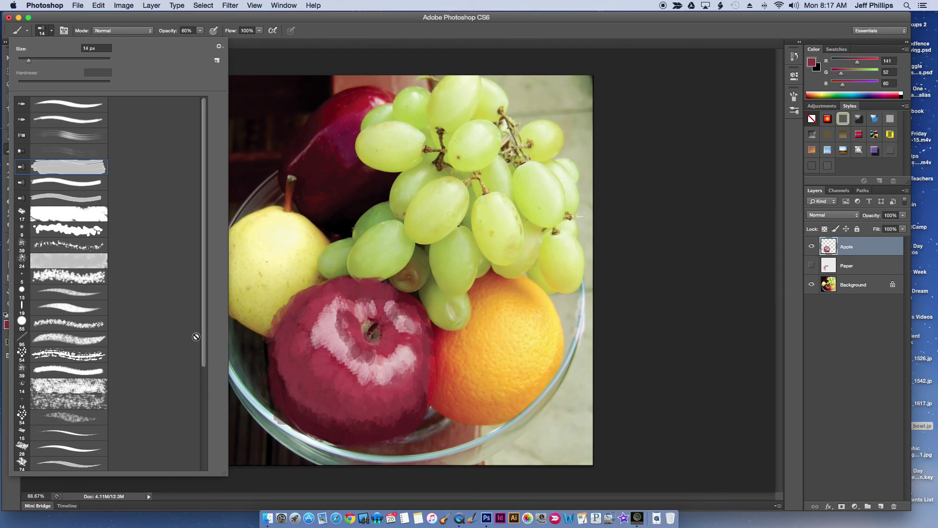
{"action": "left_click", "coordinate": [63, 272]}
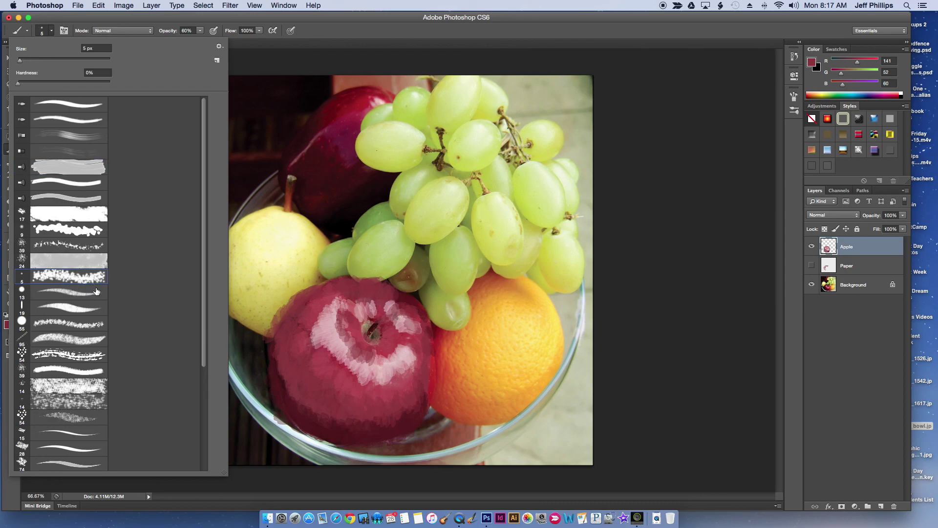
{"action": "scroll", "coordinate": [147, 309], "scroll_direction": "down", "scroll_amount": 1}
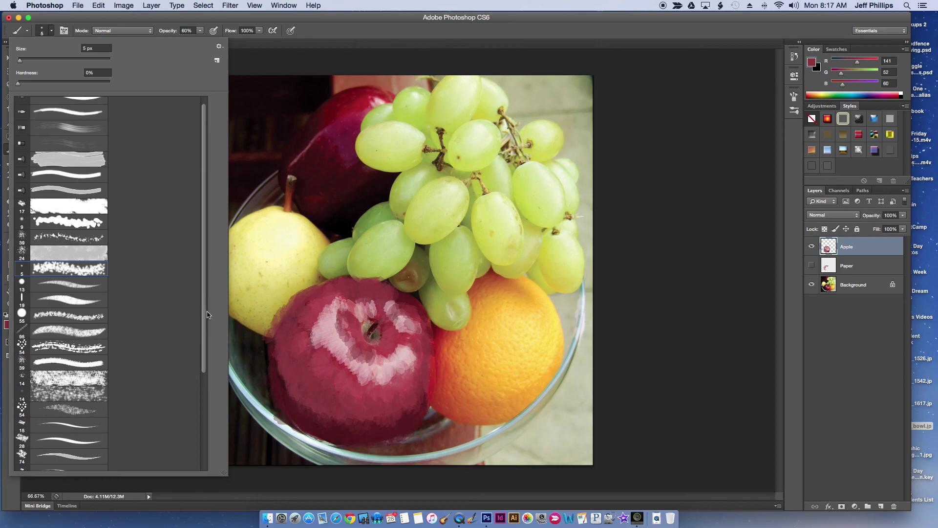
{"action": "scroll", "coordinate": [658, 328], "scroll_direction": "up", "scroll_amount": 1}
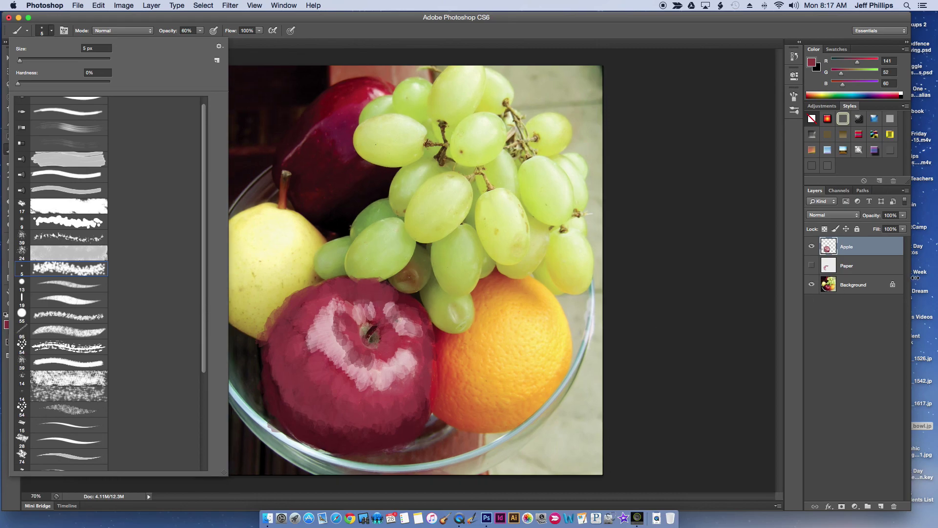
{"action": "scroll", "coordinate": [483, 247], "scroll_direction": "up", "scroll_amount": 1}
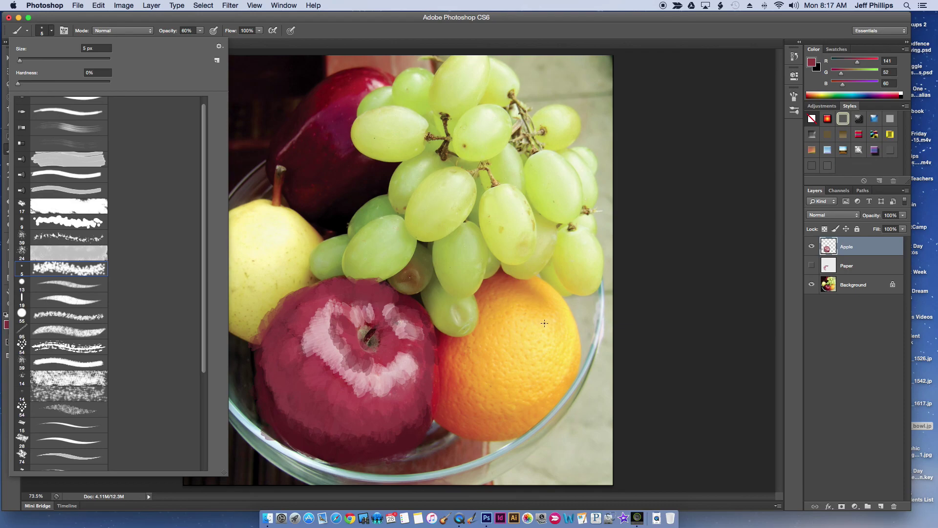
{"action": "left_click", "coordinate": [674, 307]}
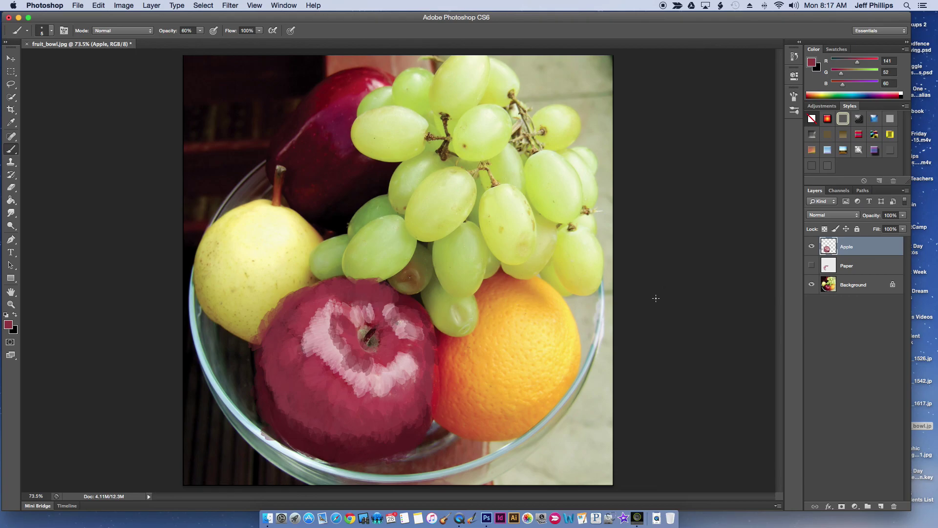